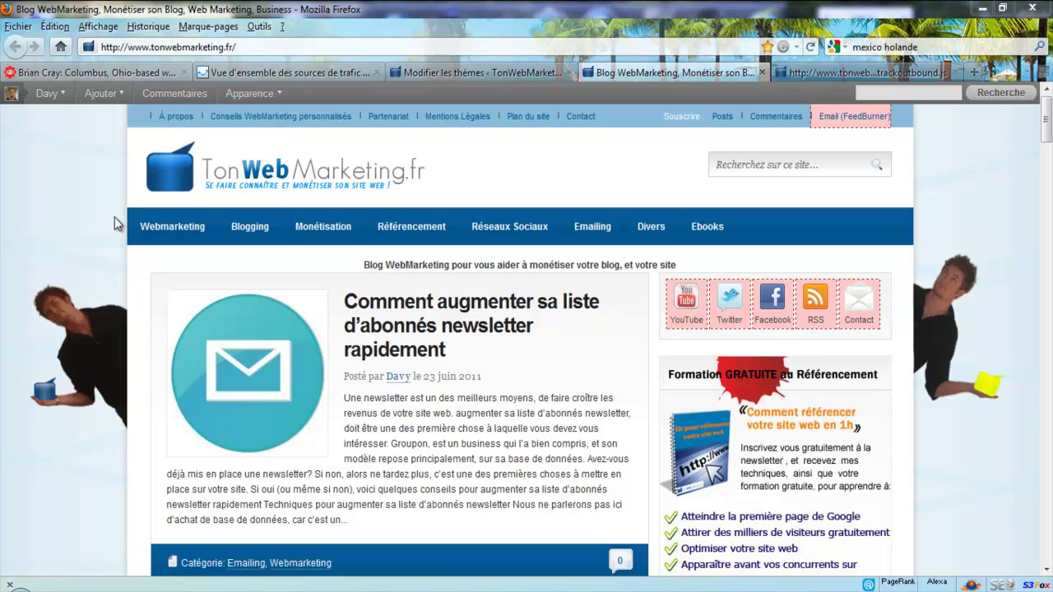
# Step: Open the trackoutbound.js script page and save it to the desktop as trackoutbound.js
pyautogui.click(105, 74)
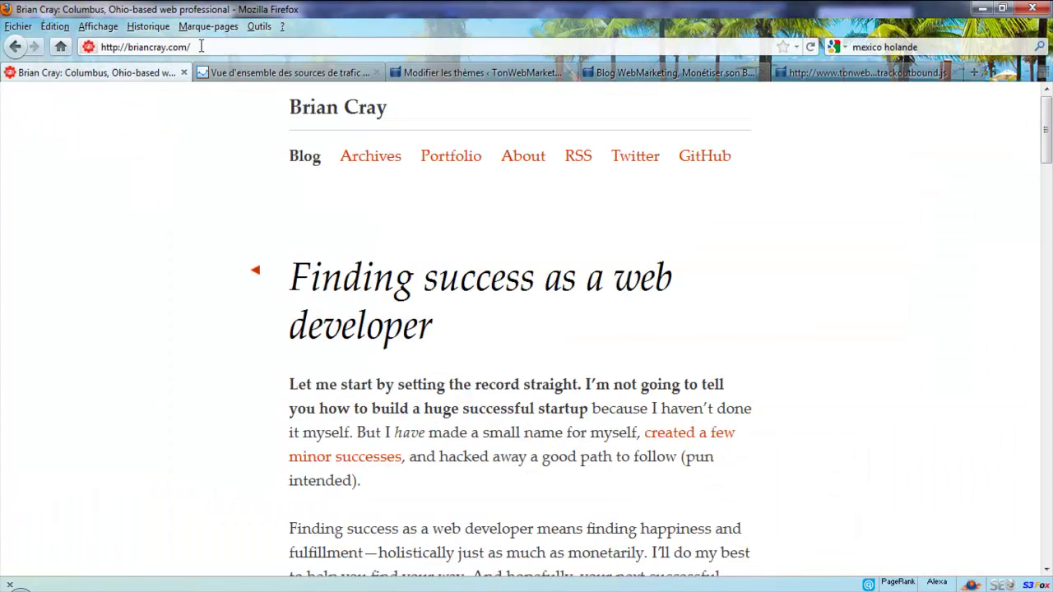
pyautogui.click(635, 72)
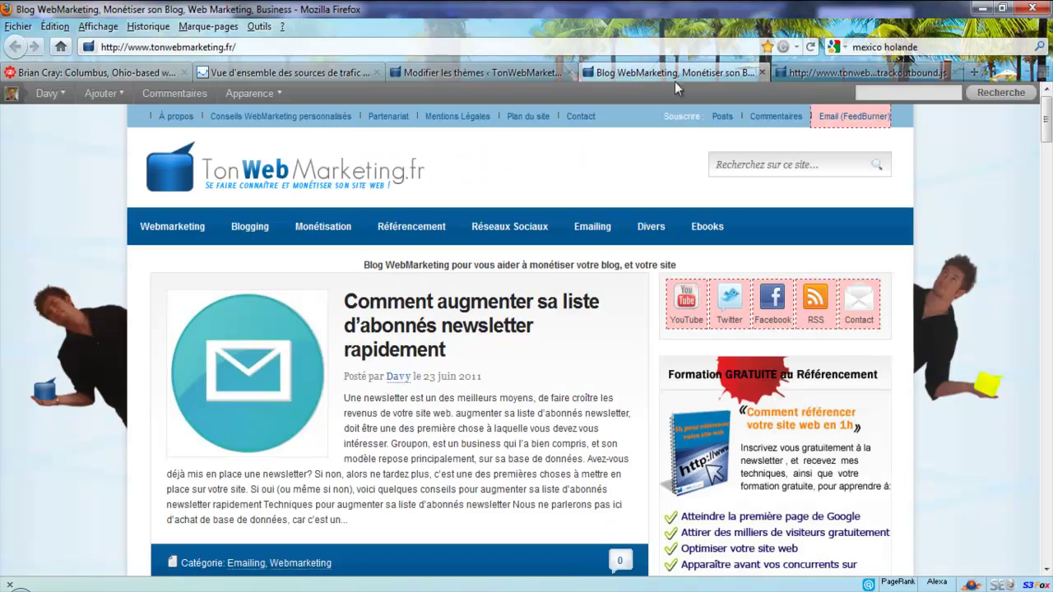
pyautogui.click(839, 73)
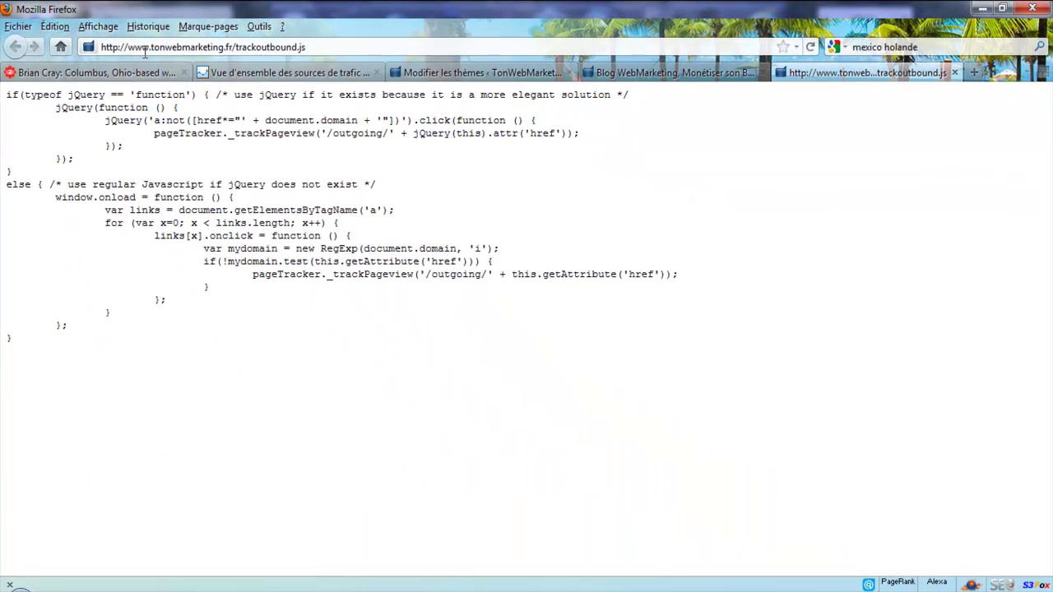
pyautogui.click(18, 27)
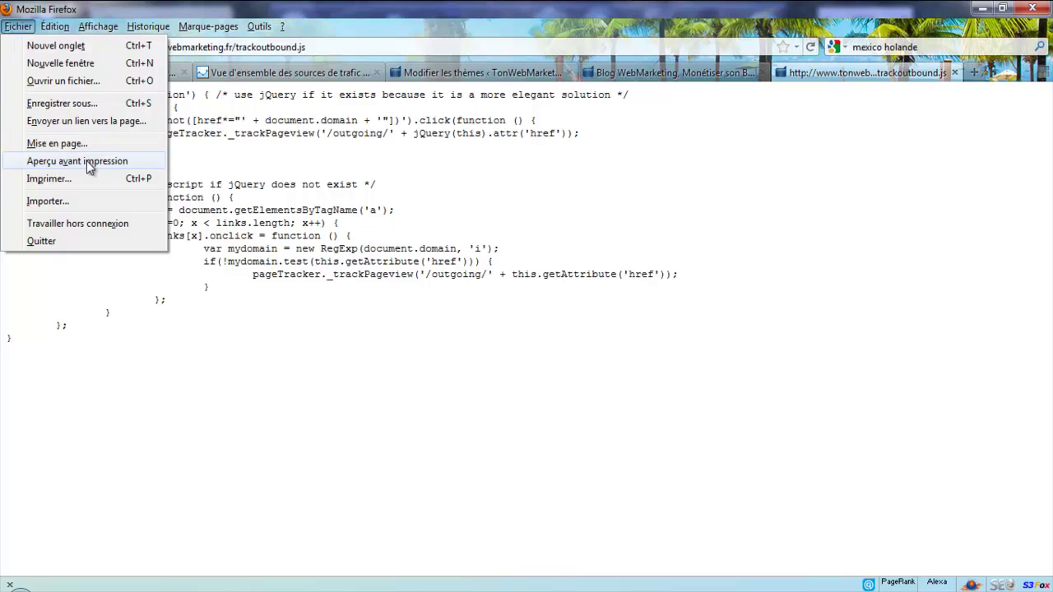
pyautogui.click(76, 105)
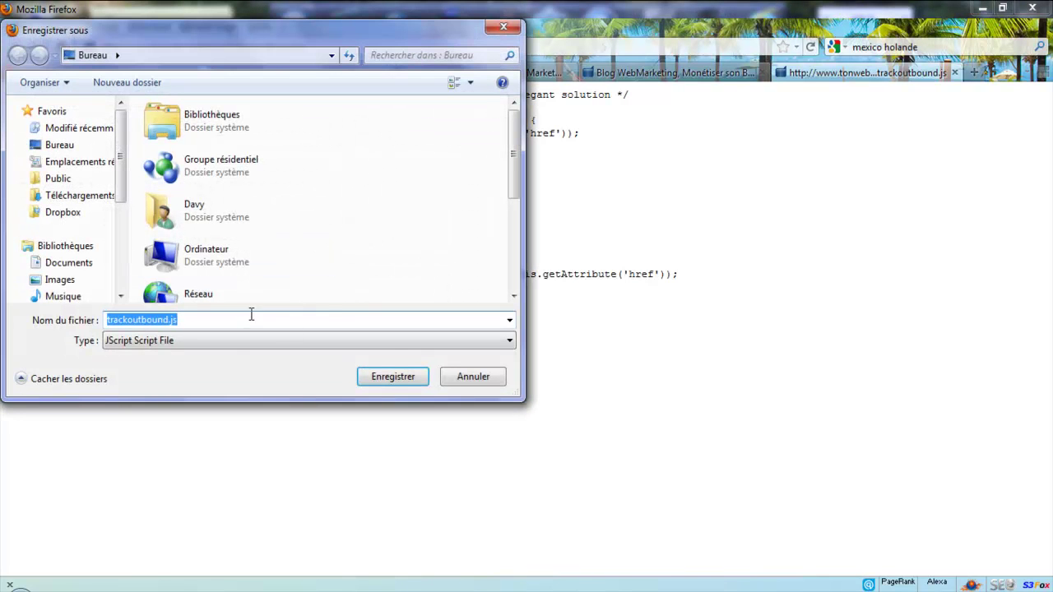
pyautogui.click(403, 377)
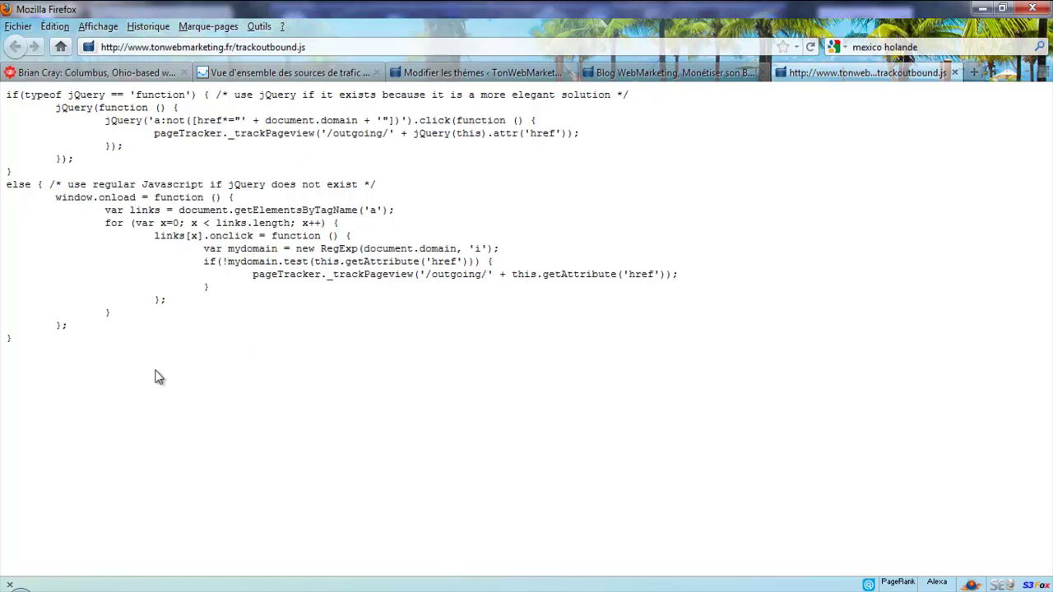
# Step: Copy the whole trackoutbound.js code, switch to Notepad and paste it below the script tag, with the window maximized
pyautogui.hotkey('ctrl', 'a')
pyautogui.hotkey('ctrl', 'c')
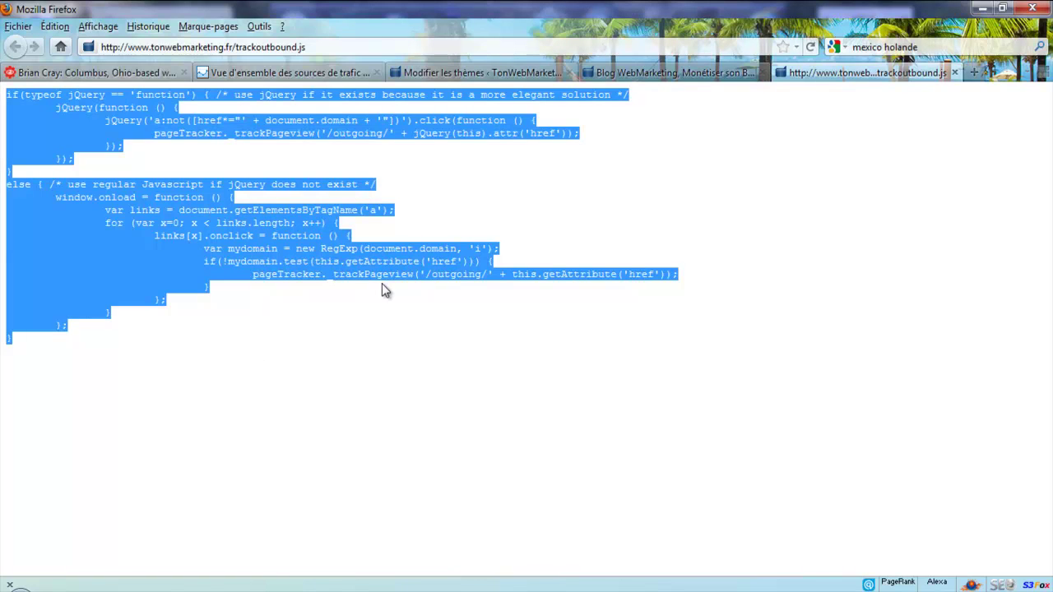
pyautogui.hotkey('alt', 'Tab')
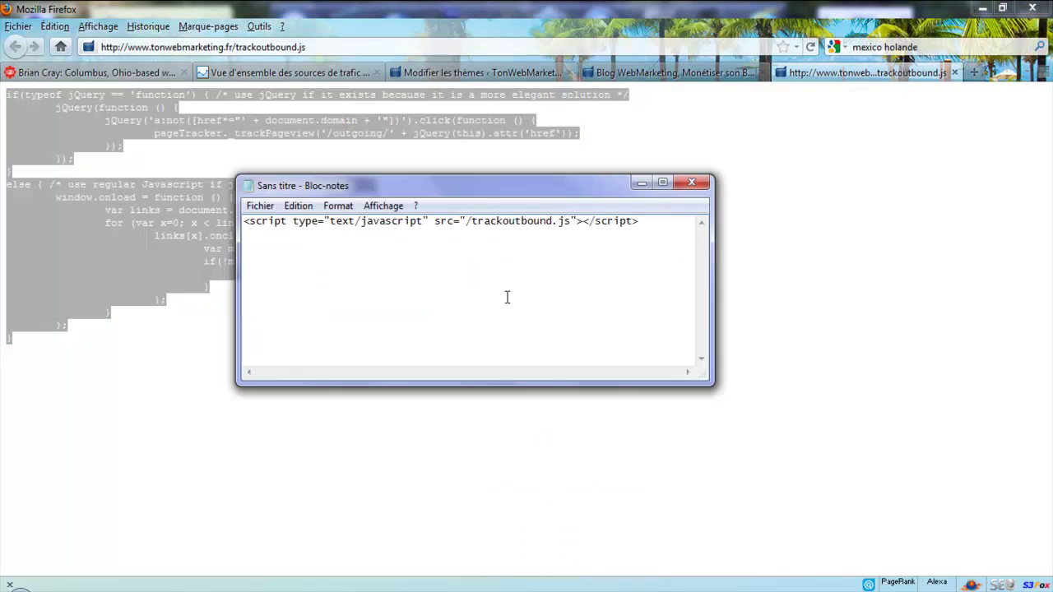
pyautogui.hotkey('ctrl', 'v')
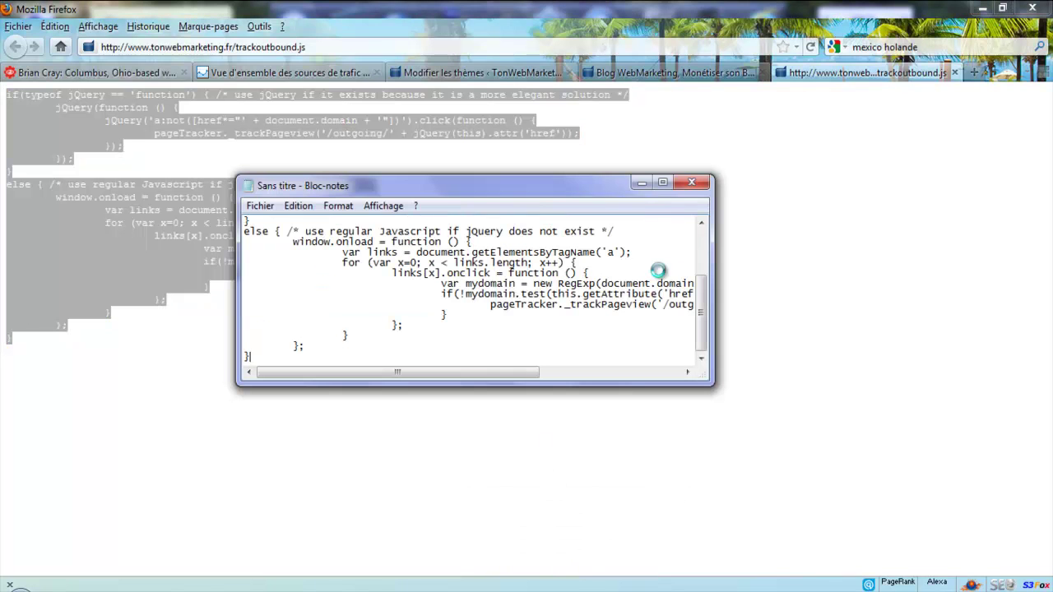
pyautogui.click(663, 183)
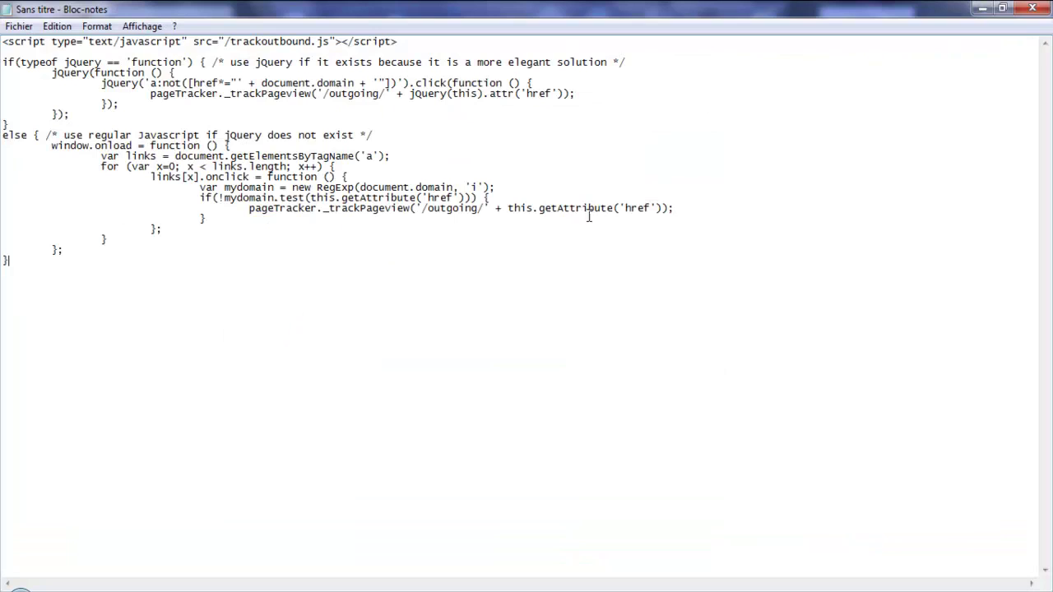
# Step: Try replacing "outgoing" with "lien sortant" in the last _trackPageview call, and undo the replacement
pyautogui.moveTo(480, 211); pyautogui.dragTo(438, 213)
pyautogui.click(470, 208)
pyautogui.moveTo(477, 209); pyautogui.dragTo(434, 210)
pyautogui.write('lien sortant')
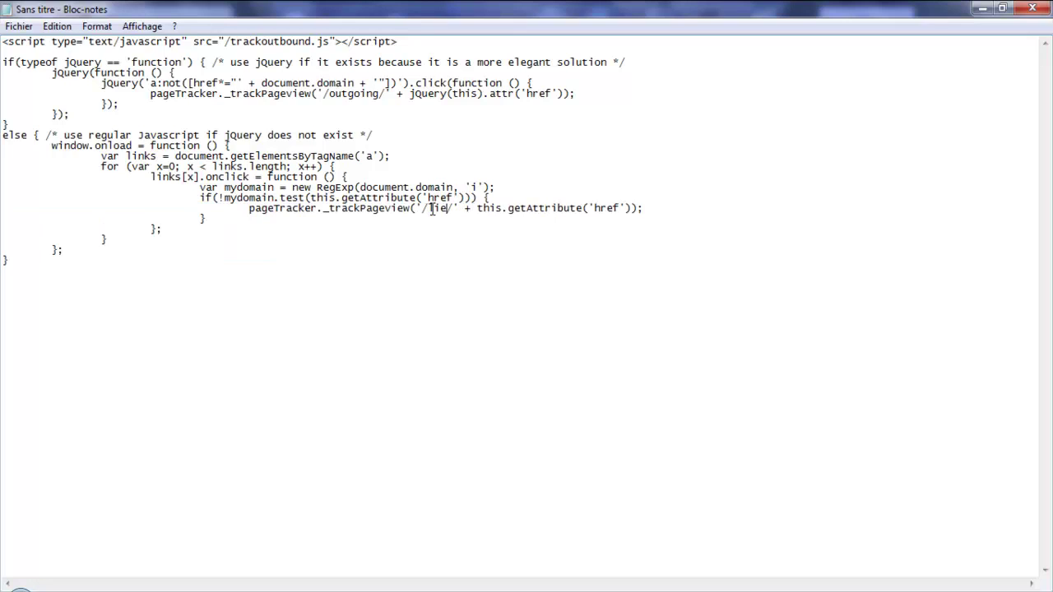
pyautogui.moveTo(378, 97); pyautogui.dragTo(333, 92)
pyautogui.click(500, 210)
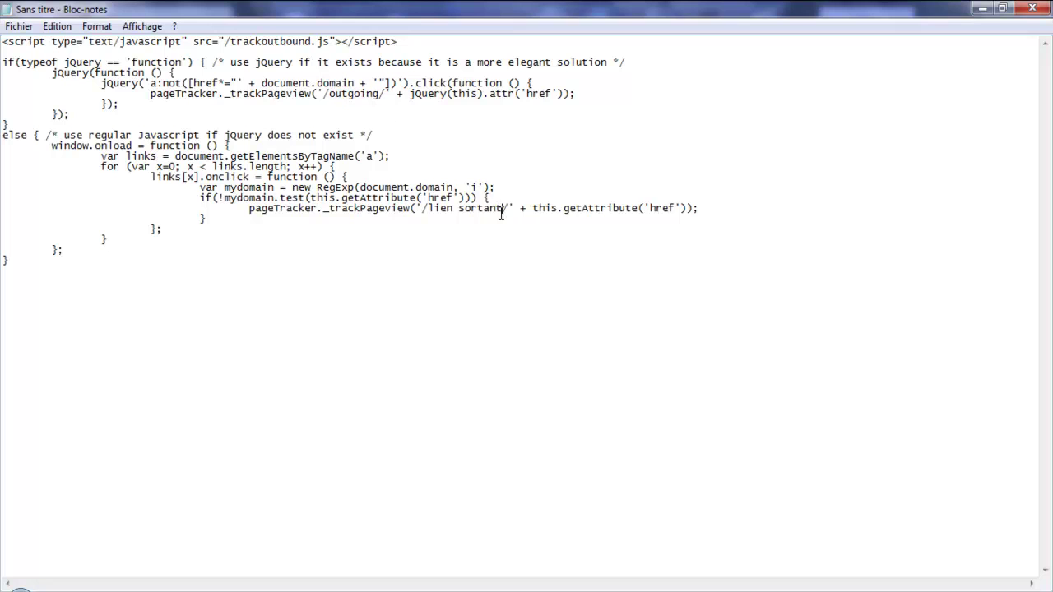
pyautogui.hotkey('ctrl', 'z')
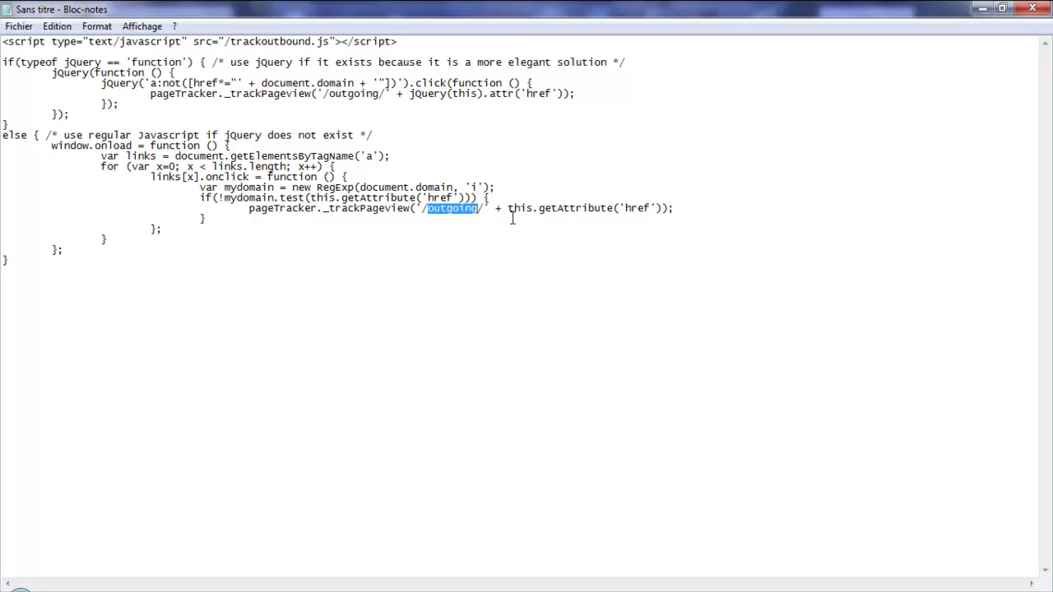
# Step: Switch to the FTP client and upload trackoutbound.js from the desktop to /httpdocs/, overwriting the existing file
pyautogui.click(981, 13)
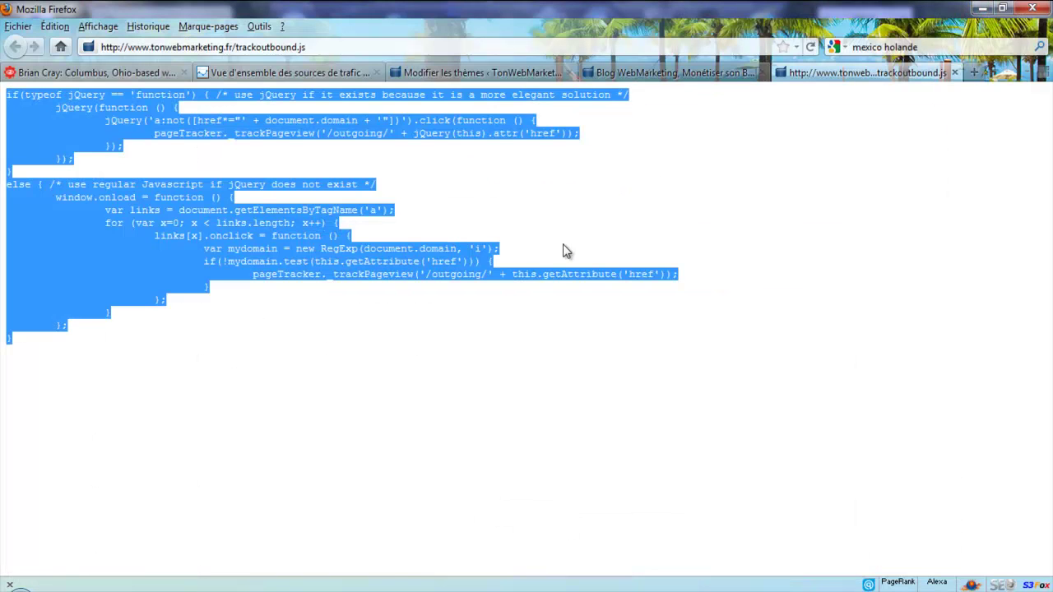
pyautogui.click(634, 298)
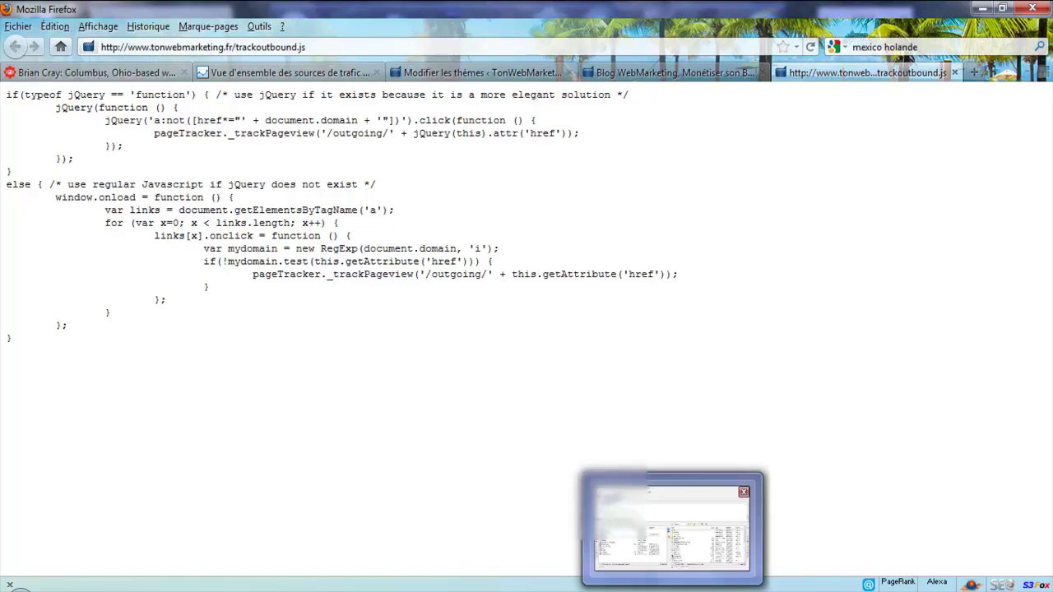
pyautogui.click(671, 590)
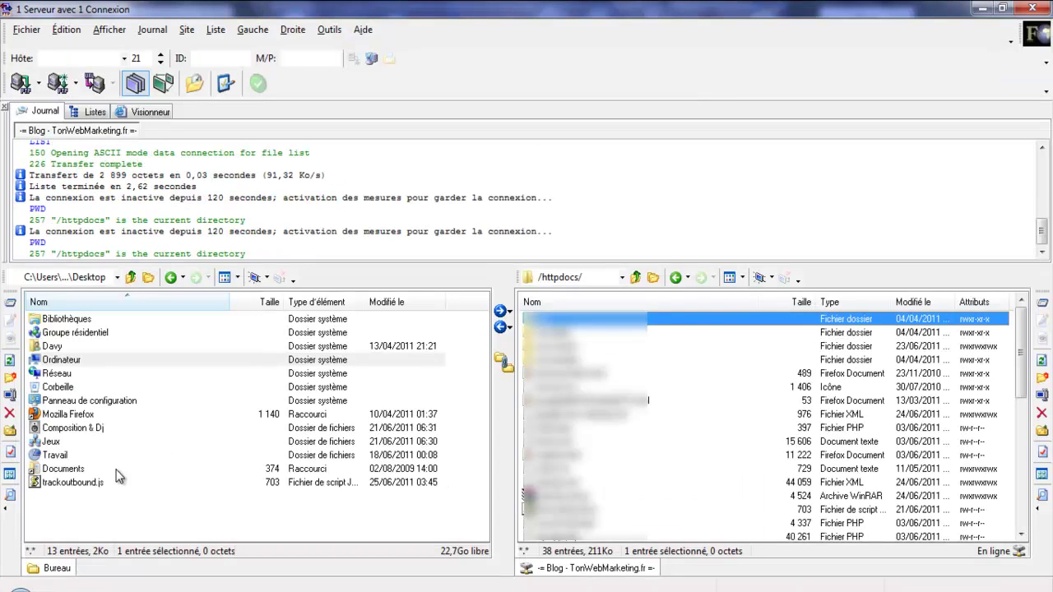
pyautogui.click(86, 484)
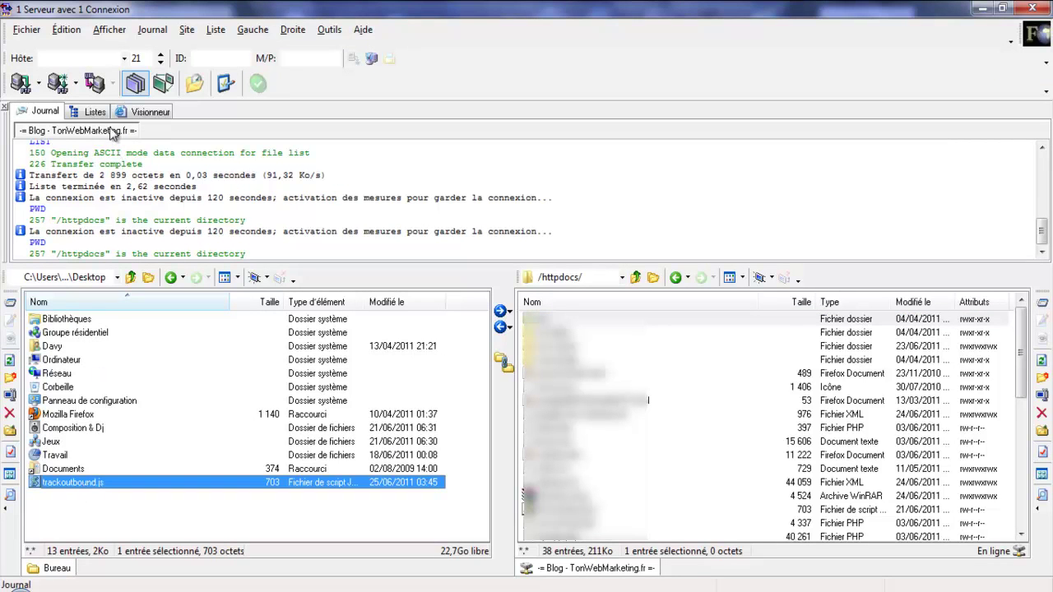
pyautogui.click(504, 317)
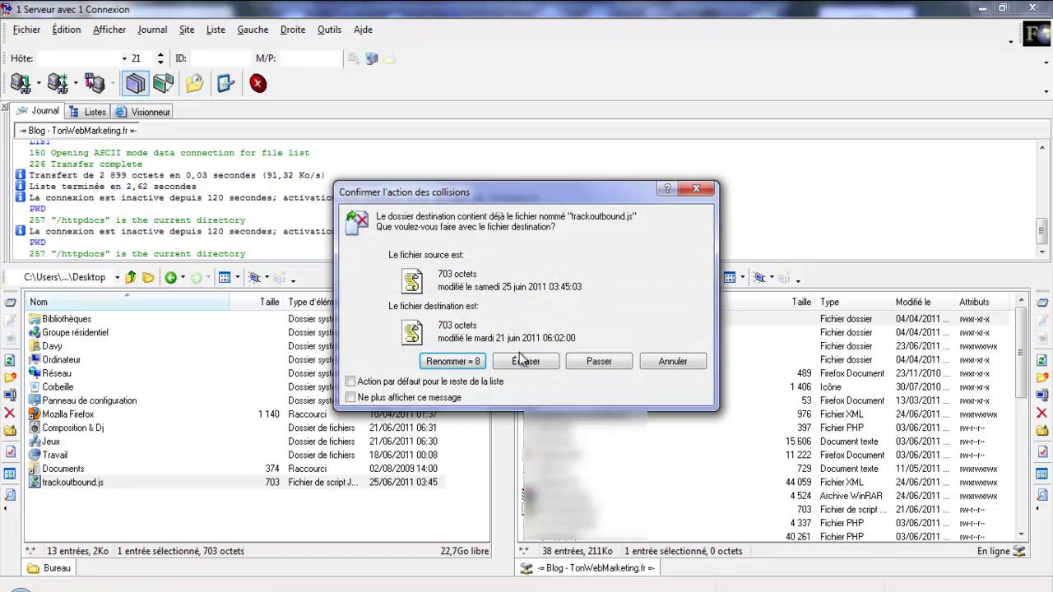
pyautogui.click(522, 364)
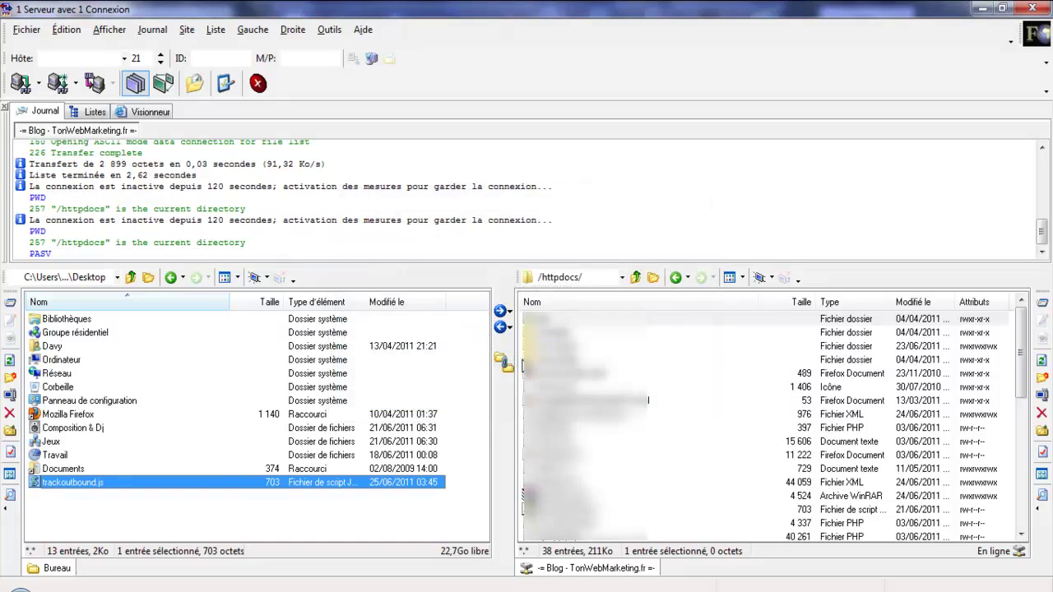
pyautogui.click(981, 9)
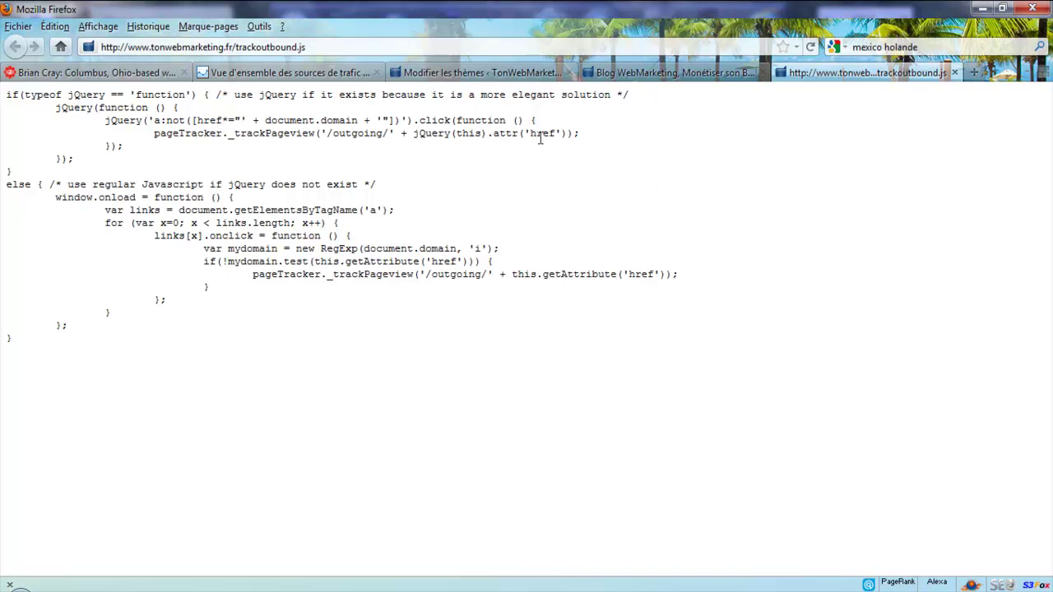
# Step: Check header.php in the WordPress theme editor and copy the script tag for /trackoutbound.js from the Notepad document
pyautogui.click(485, 79)
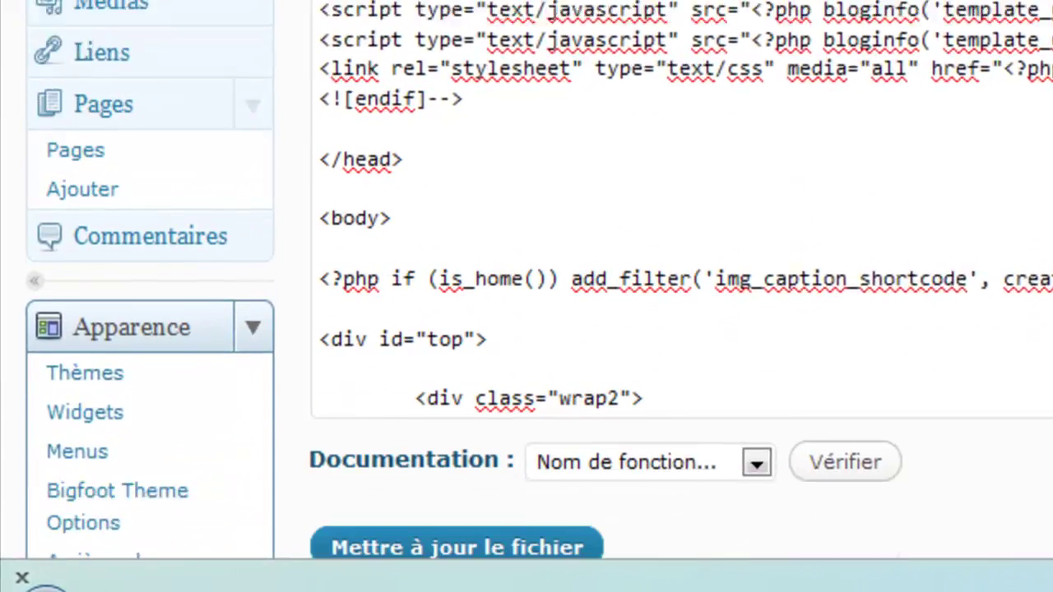
pyautogui.scroll(-2, 526, 280)
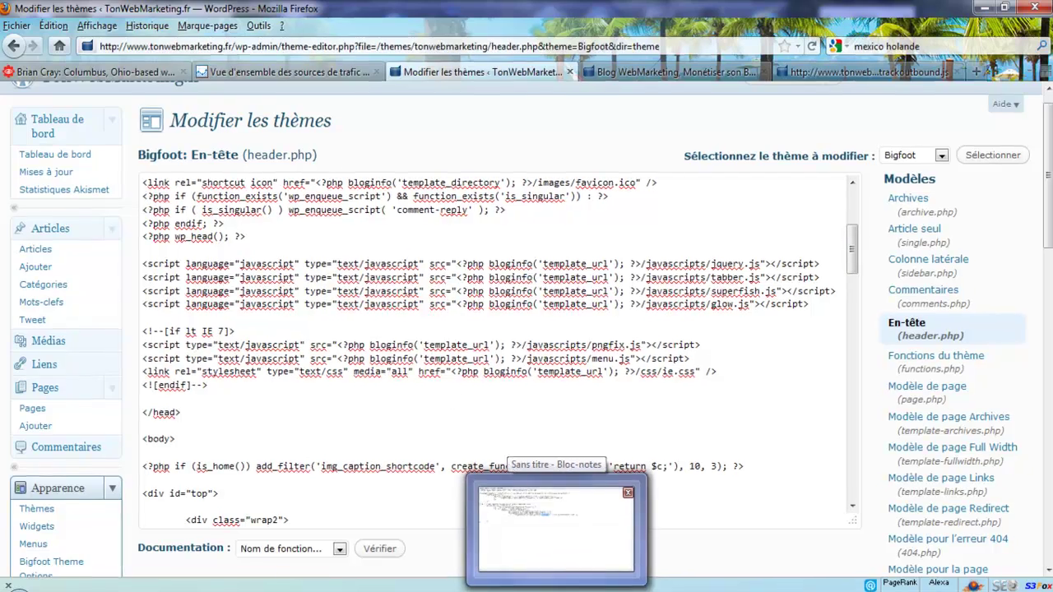
pyautogui.click(547, 518)
pyautogui.click(461, 235)
pyautogui.hotkey('ctrl', 'z')
pyautogui.hotkey('ctrl', 'z')
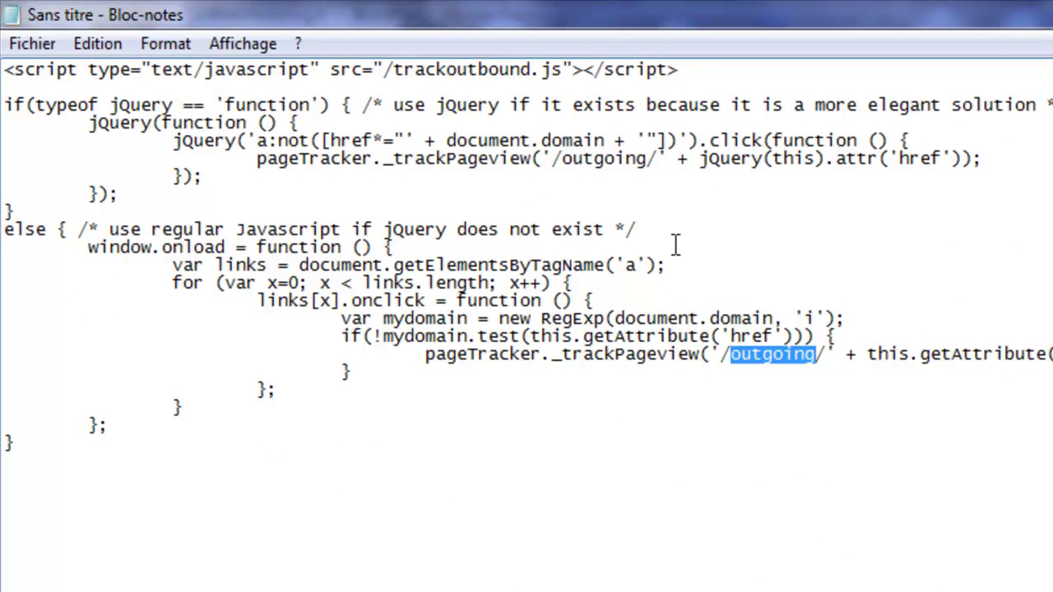
pyautogui.moveTo(679, 66); pyautogui.dragTo(10, 16)
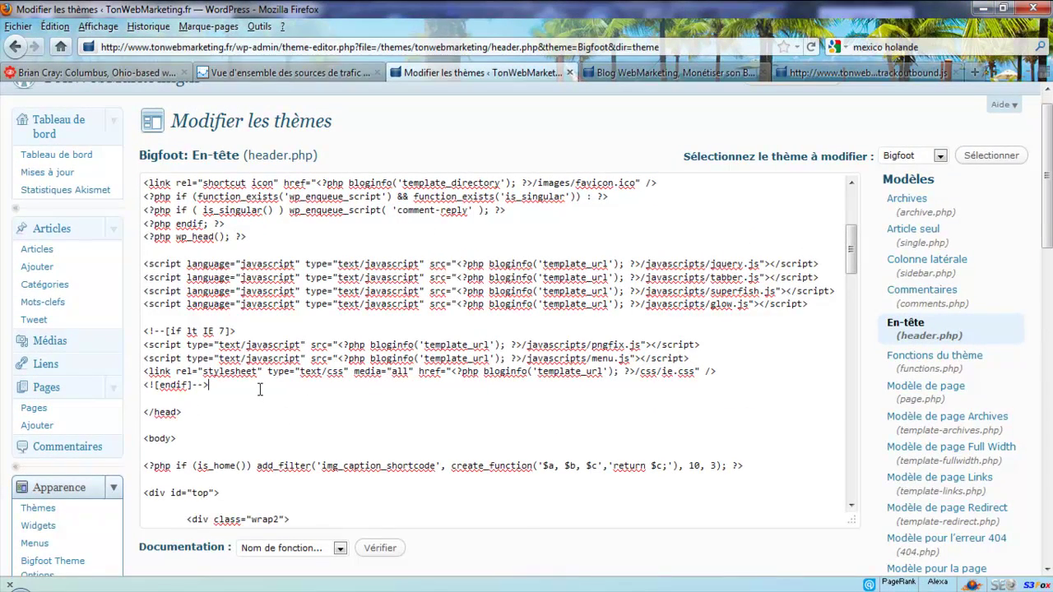
# Step: Paste the trackoutbound.js script tag into header.php on its own line between <![endif]--> and </head>
pyautogui.moveTo(851, 249); pyautogui.dragTo(850, 215)
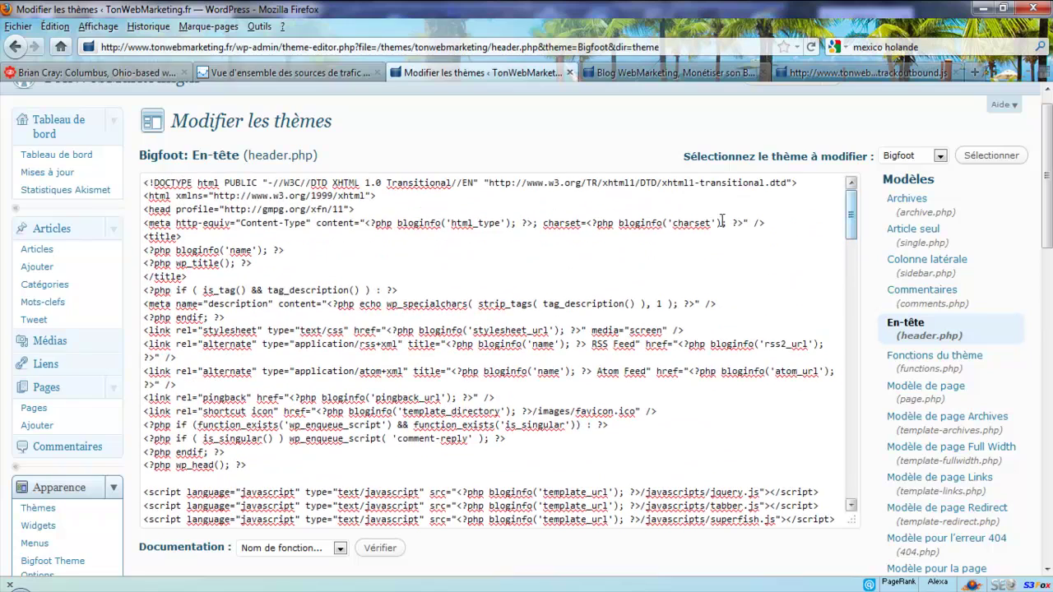
pyautogui.moveTo(255, 210); pyautogui.dragTo(149, 211)
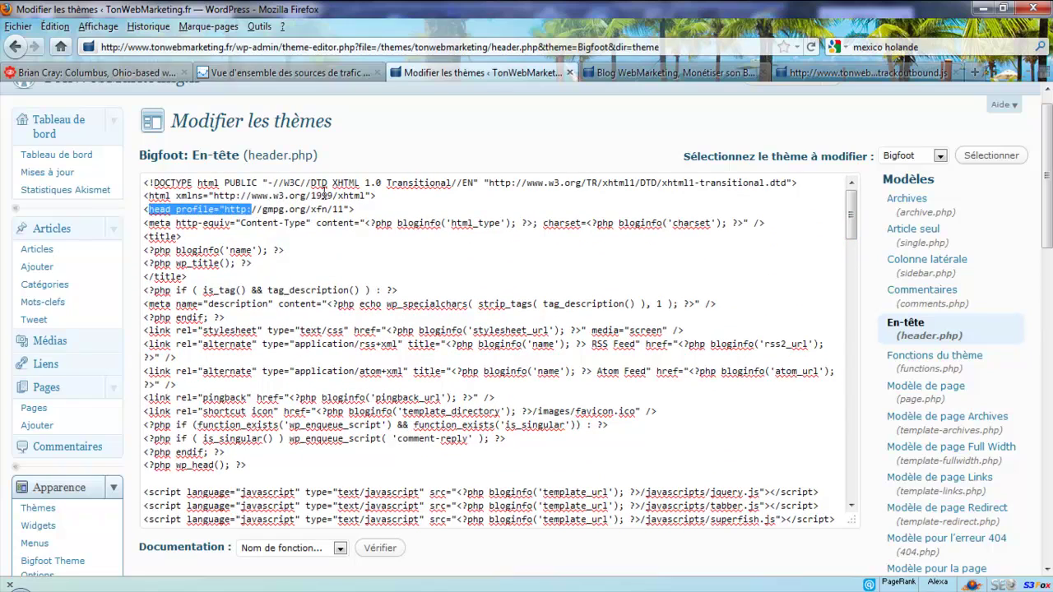
pyautogui.scroll(-8, 252, 256)
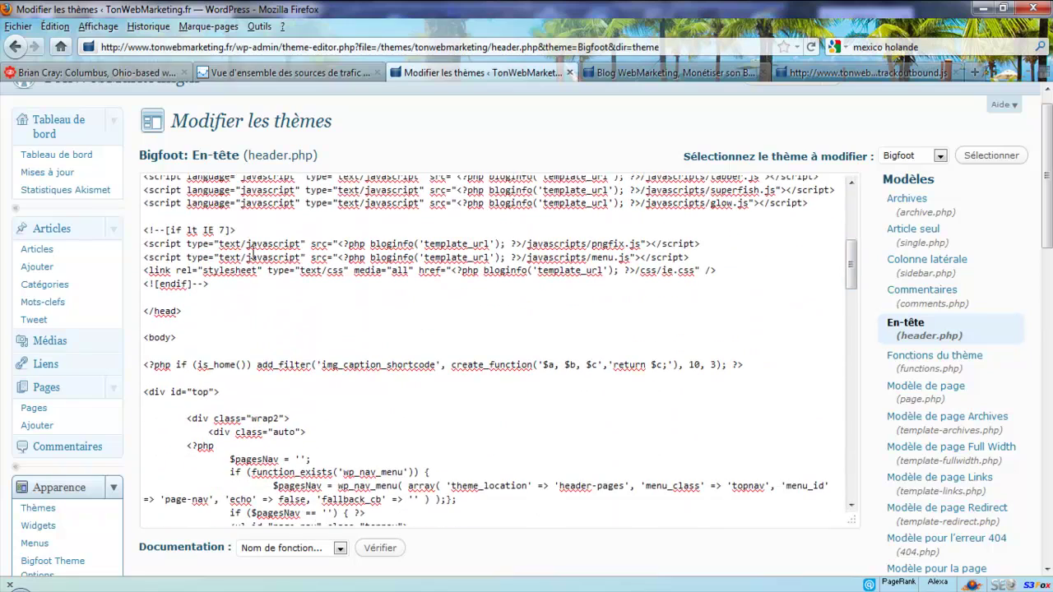
pyautogui.press('Return')
pyautogui.press('Return')
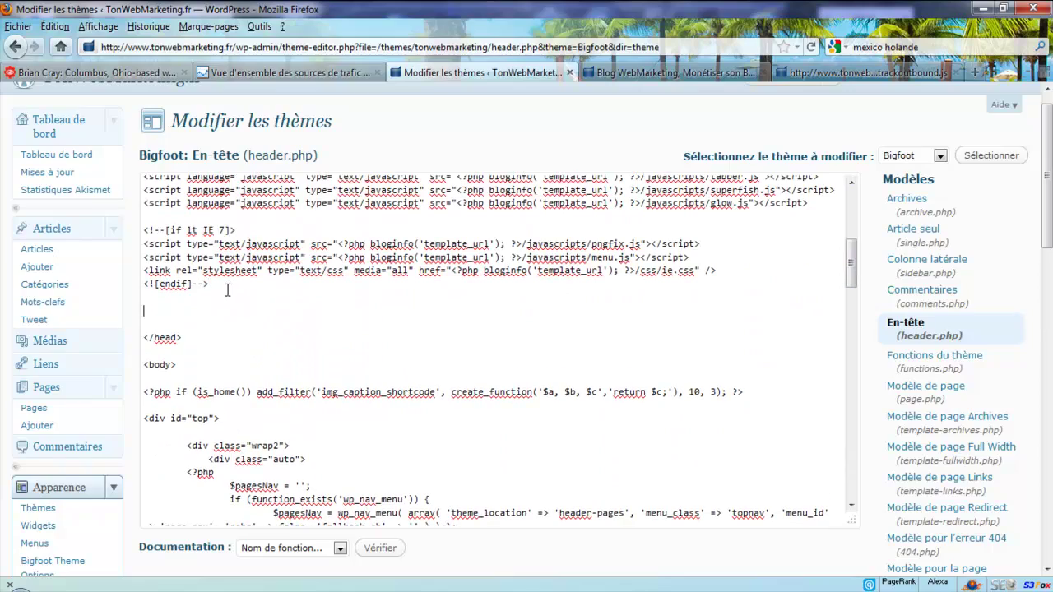
pyautogui.hotkey('ctrl', 'v')
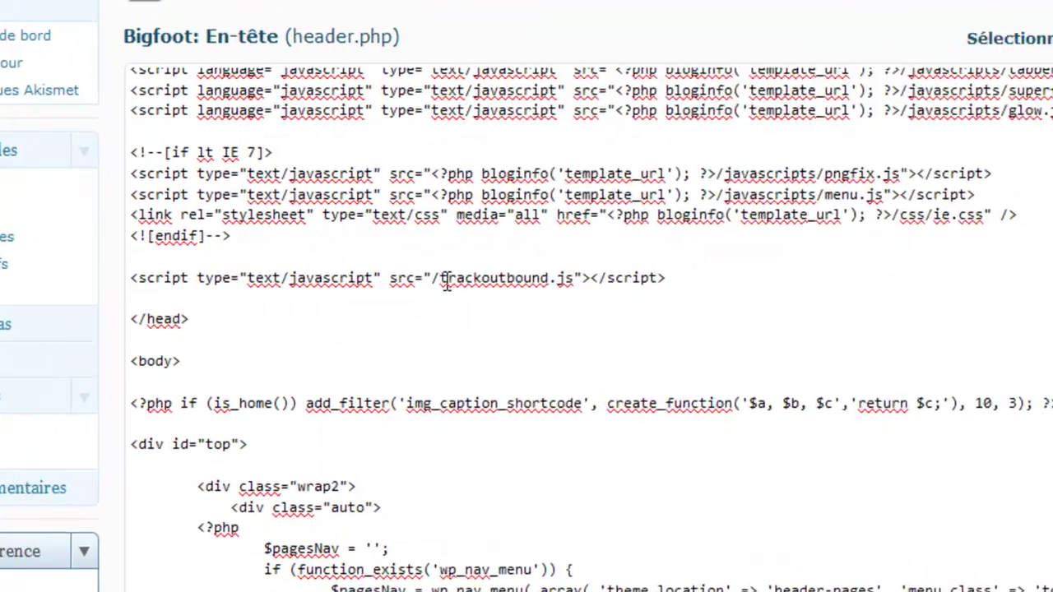
# Step: Try javascript/trackoutbound.js as the pasted tag's src path, and remove the "javascript" prefix again
pyautogui.moveTo(459, 269); pyautogui.dragTo(617, 263)
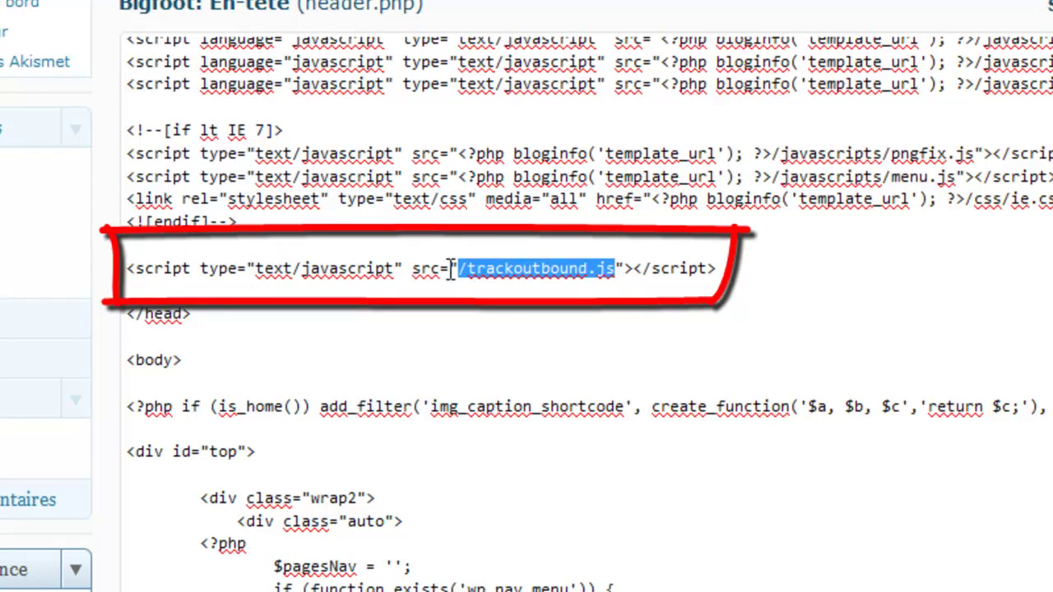
pyautogui.moveTo(458, 268); pyautogui.dragTo(595, 271)
pyautogui.click(460, 269)
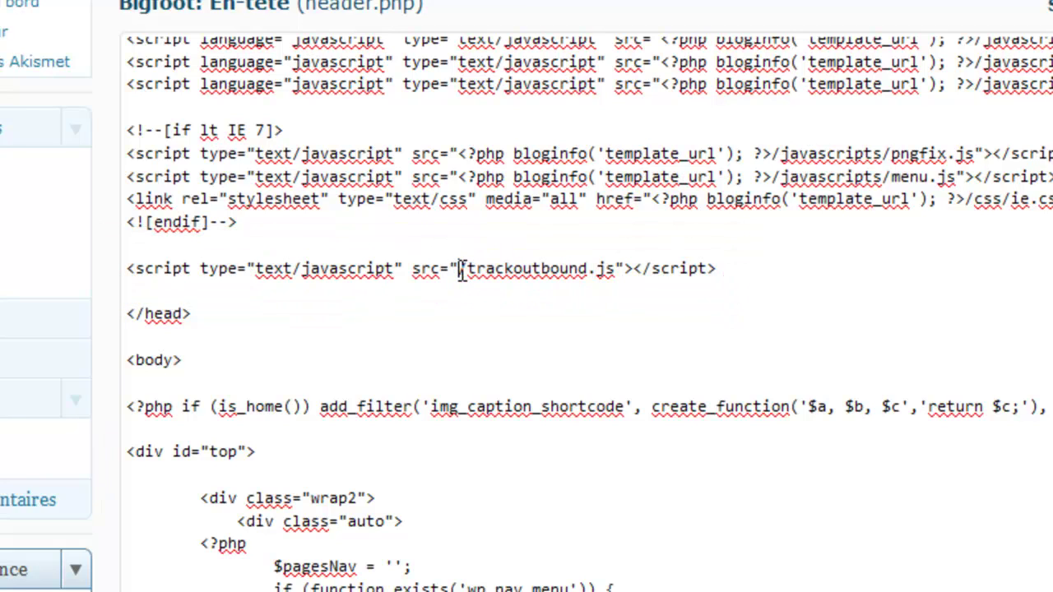
pyautogui.write('javascript')
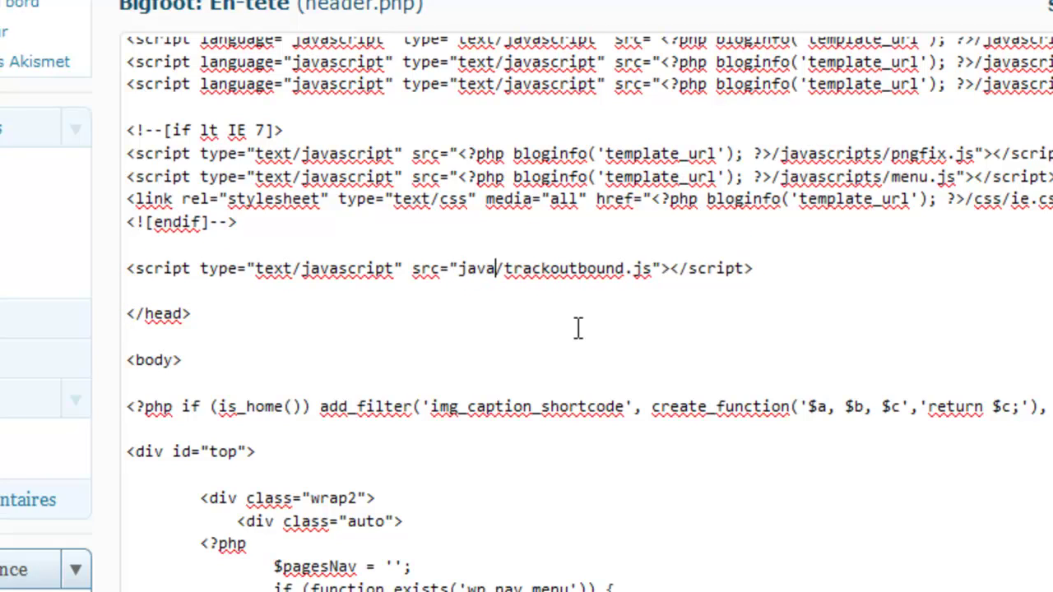
pyautogui.moveTo(459, 269); pyautogui.dragTo(711, 273)
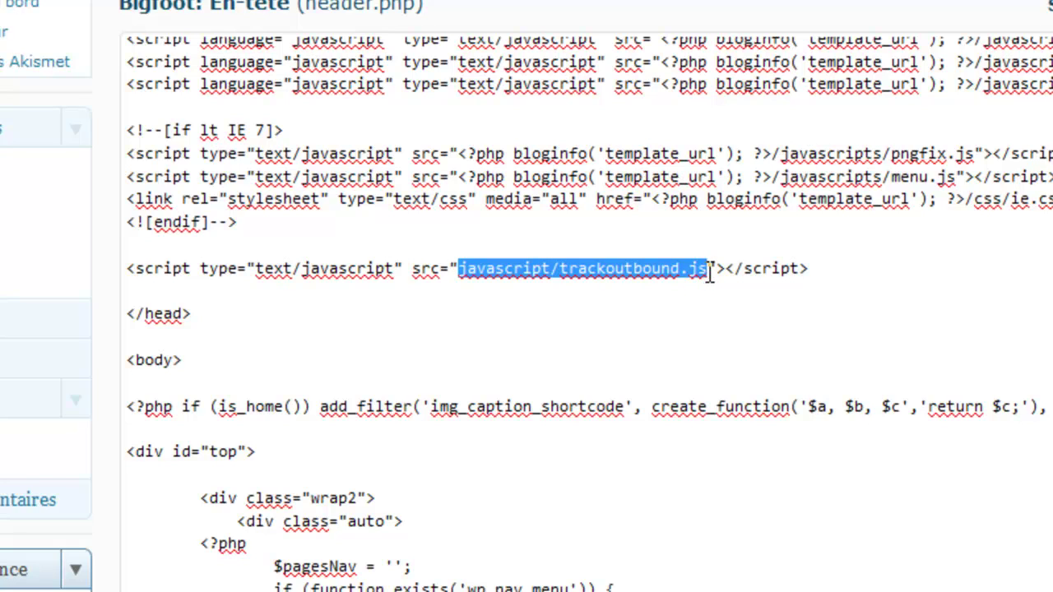
pyautogui.click(1003, 356)
pyautogui.click(552, 269)
pyautogui.hotkey('shift', 'Left')
pyautogui.hotkey('shift', 'Left')
pyautogui.hotkey('shift', 'Left')
pyautogui.hotkey('shift', 'Left')
pyautogui.hotkey('shift', 'Left')
pyautogui.hotkey('shift', 'Left')
pyautogui.hotkey('shift', 'Left')
pyautogui.hotkey('shift', 'Left')
pyautogui.hotkey('shift', 'Left')
pyautogui.hotkey('shift', 'Left')
pyautogui.press('BackSpace')
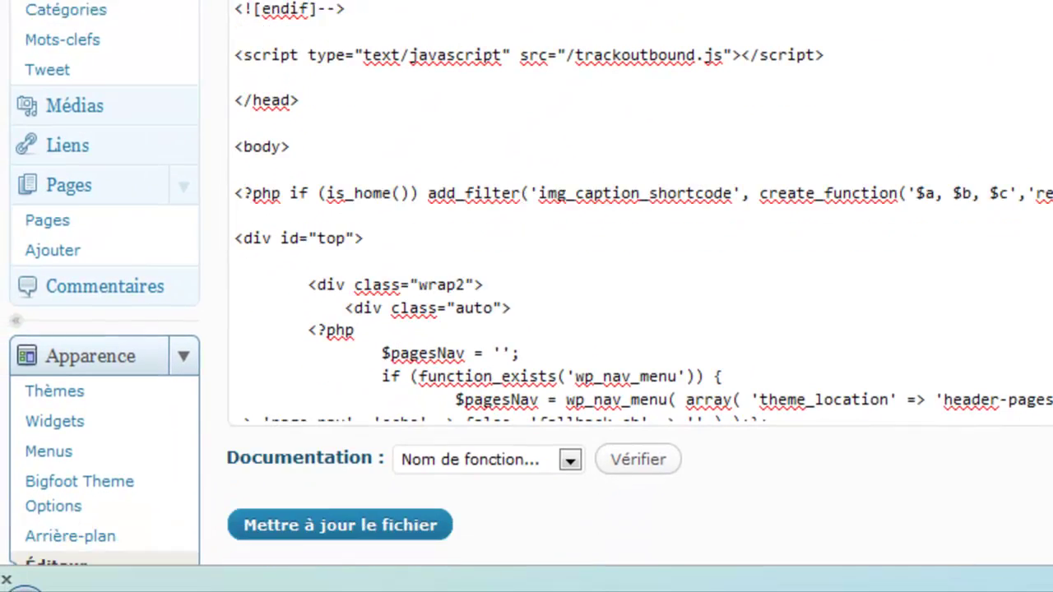
# Step: Save the edited header.php file of the Bigfoot theme
pyautogui.click(401, 508)
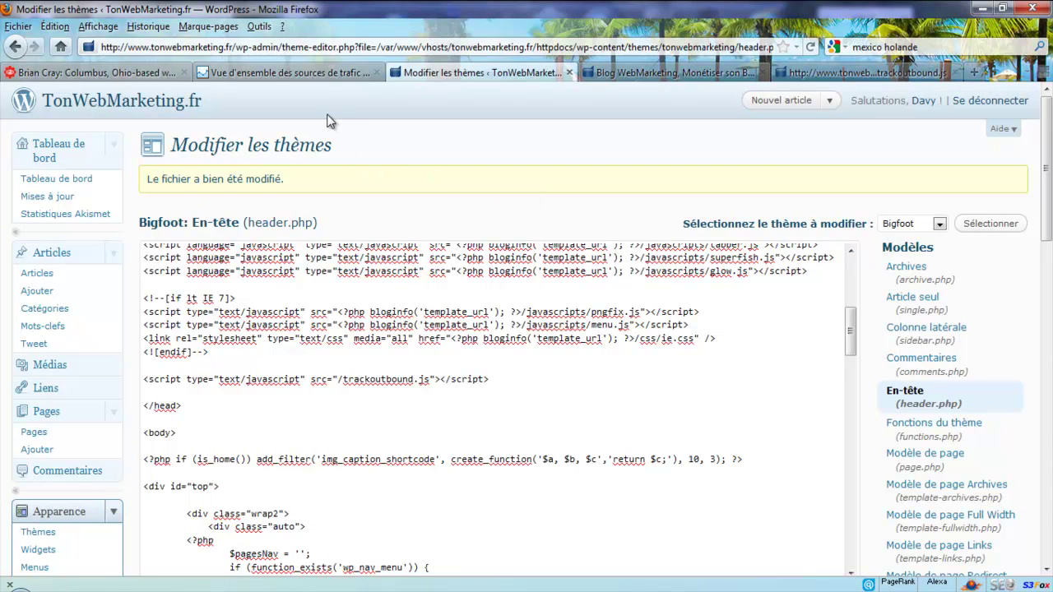
# Step: Switch to the Google Analytics traffic sources report and start creating a new advanced segment
pyautogui.click(295, 74)
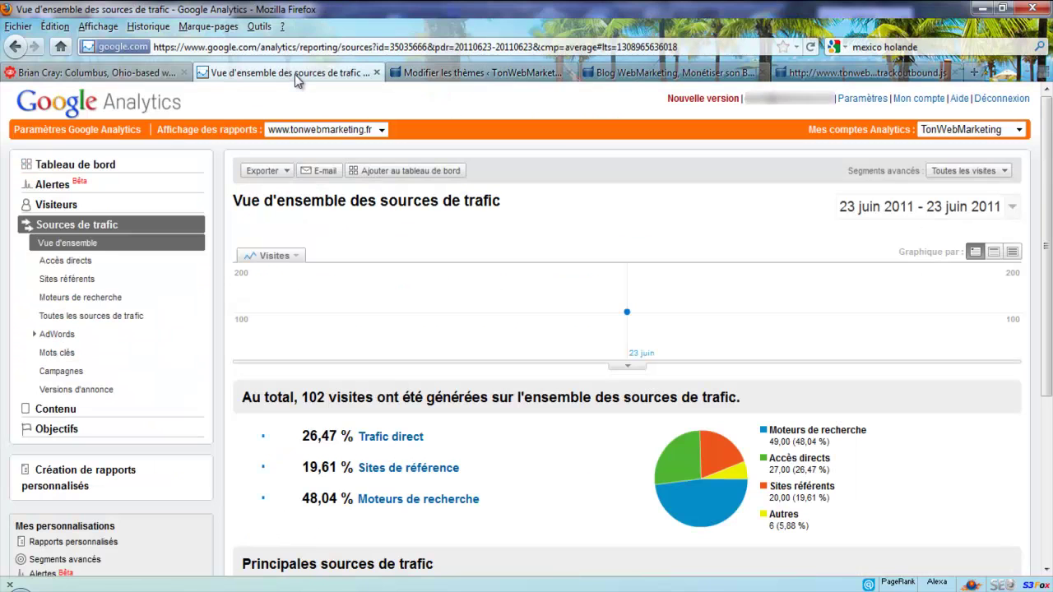
pyautogui.moveTo(877, 175); pyautogui.dragTo(916, 173)
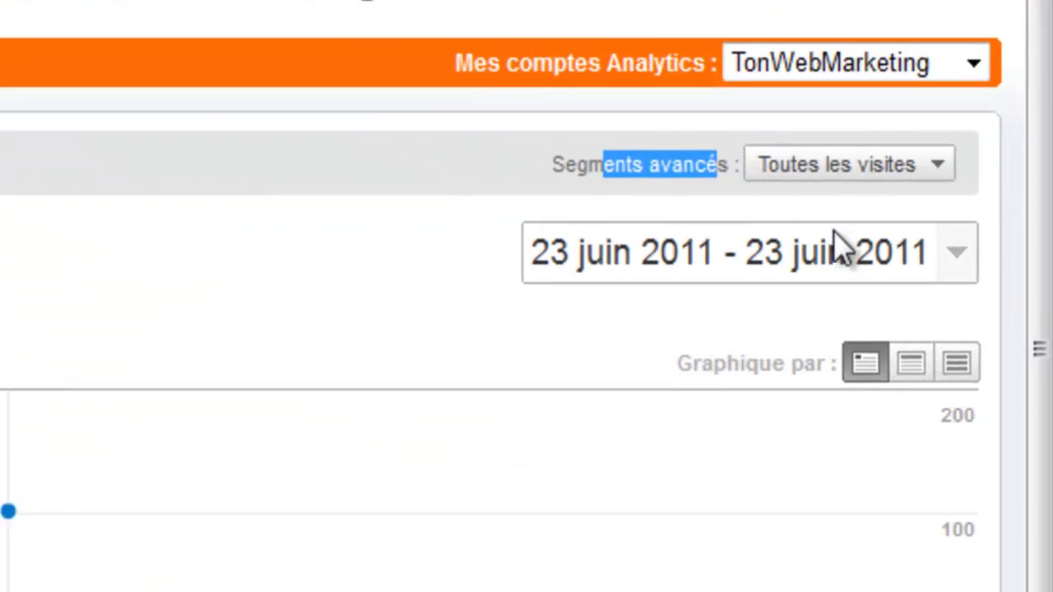
pyautogui.click(505, 163)
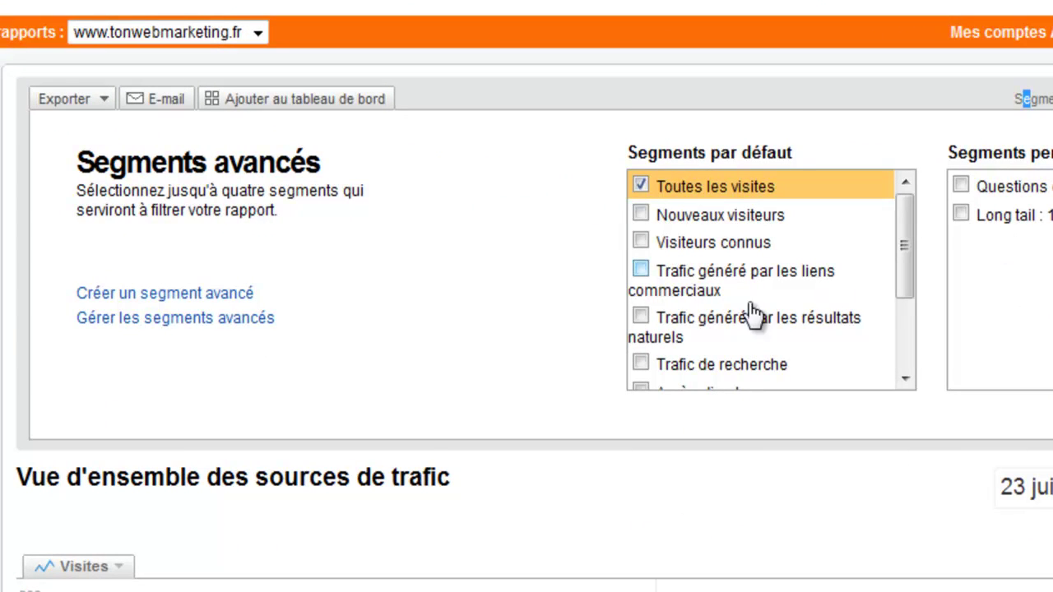
pyautogui.click(218, 303)
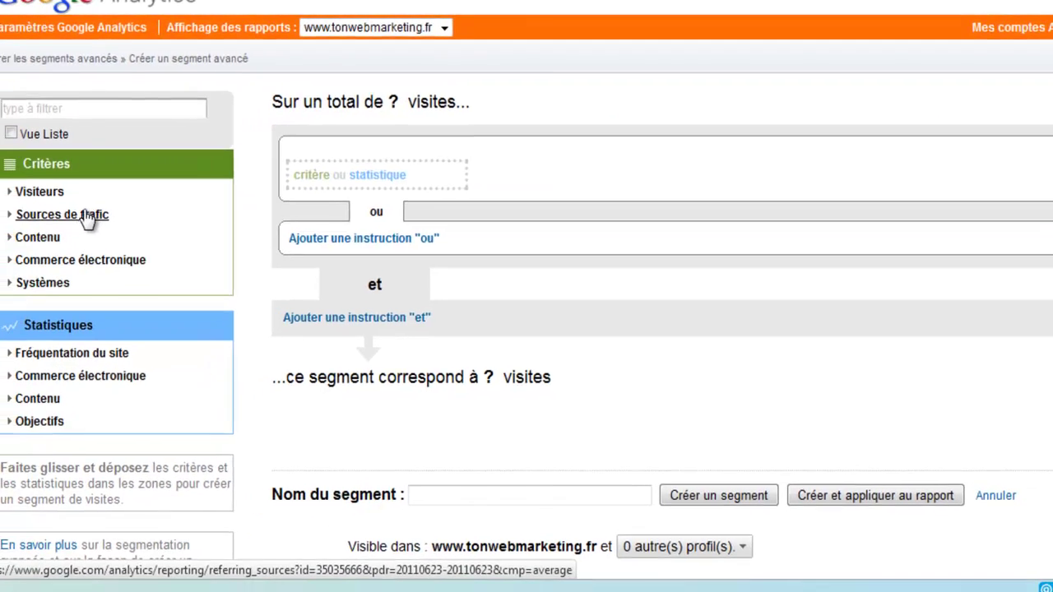
# Step: Add the Page criterion from the Contenu group to the segment with the condition Commence par
pyautogui.click(64, 238)
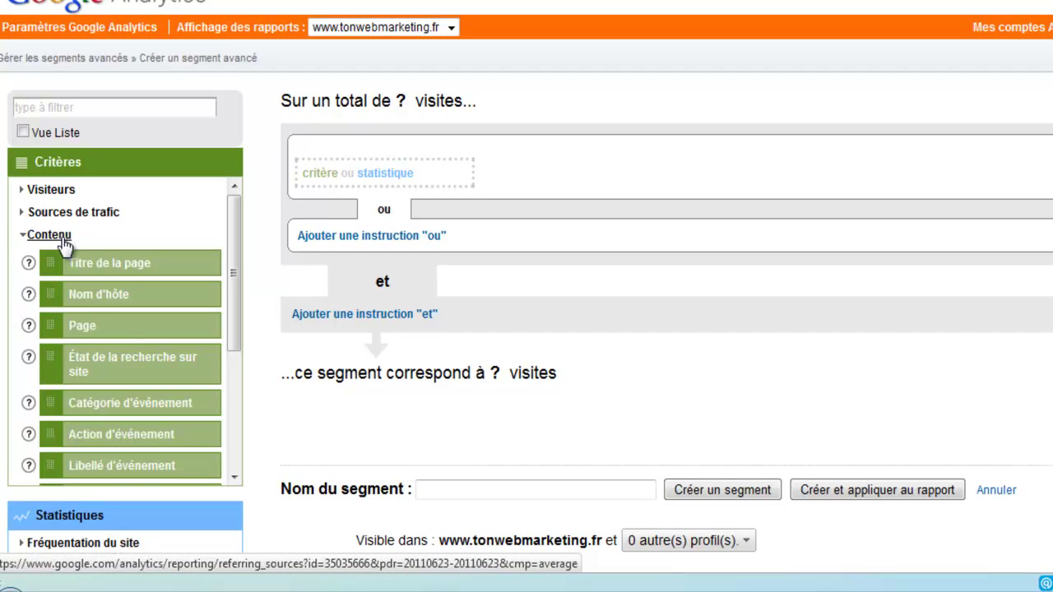
pyautogui.moveTo(101, 329); pyautogui.dragTo(352, 171)
pyautogui.click(632, 177)
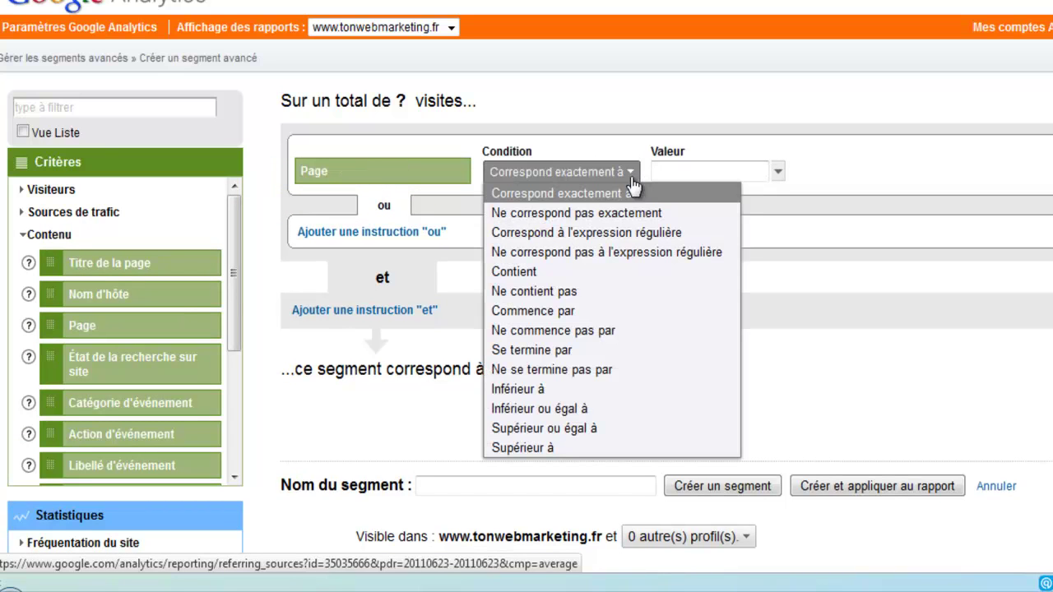
pyautogui.click(543, 312)
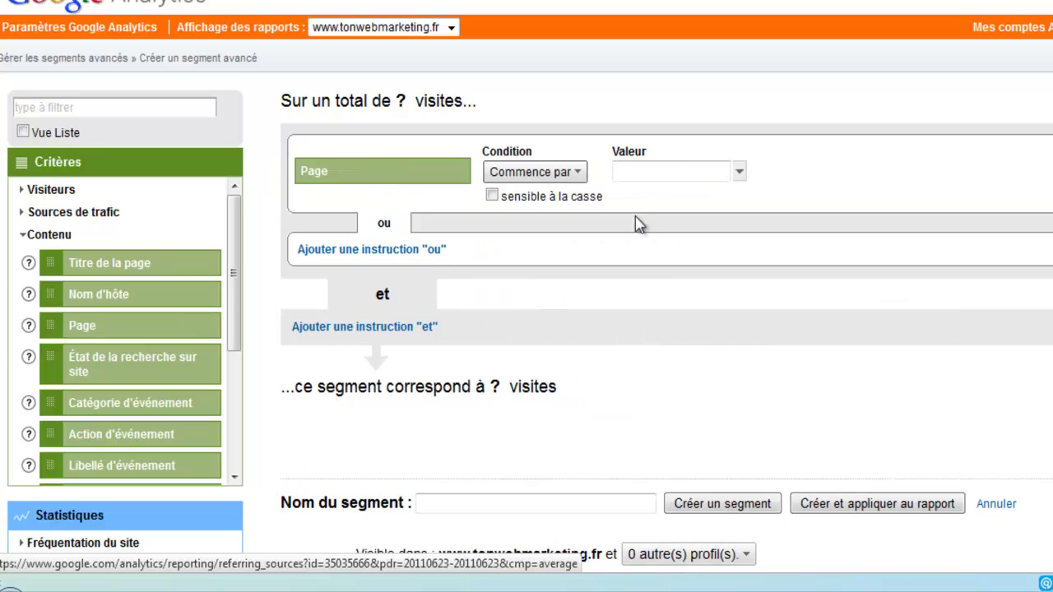
# Step: Copy /outgoing/ from the trackPageview call in the tracking script and enter it as the Page criterion's value
pyautogui.click(647, 174)
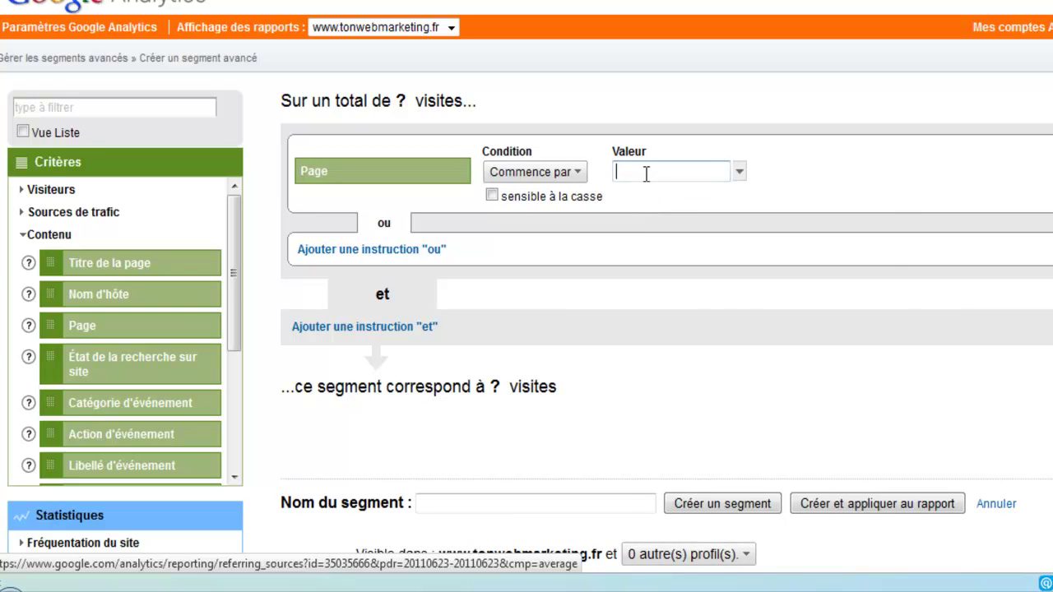
pyautogui.write('/')
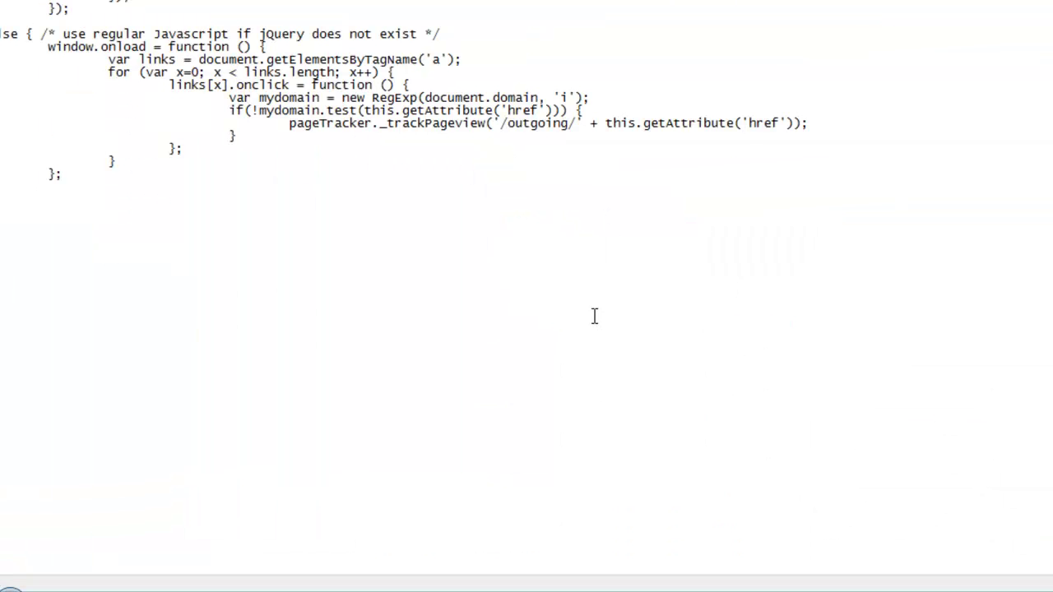
pyautogui.moveTo(577, 123); pyautogui.dragTo(500, 123)
pyautogui.hotkey('ctrl', 'c')
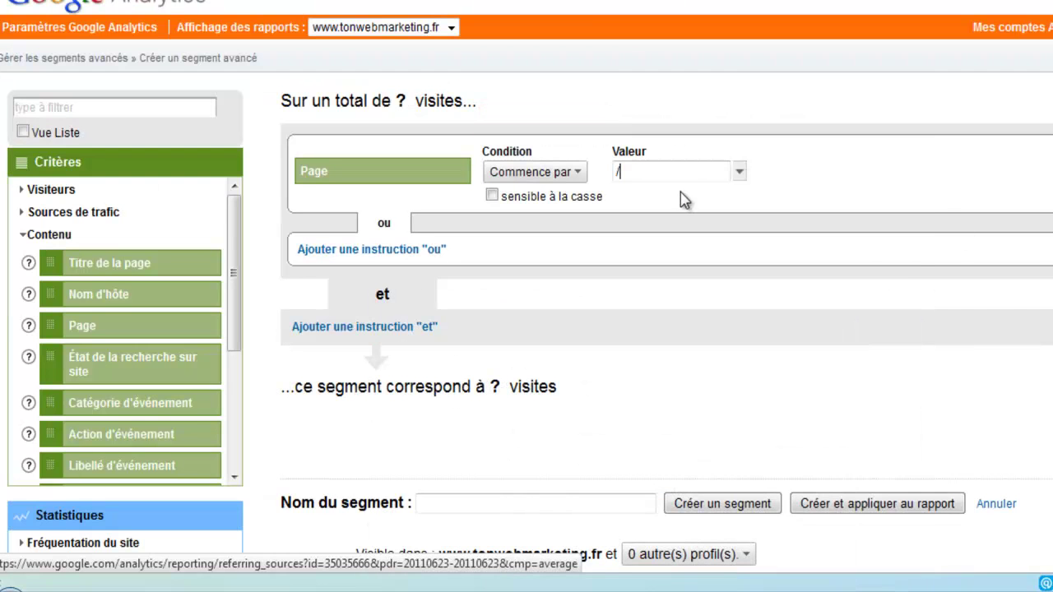
pyautogui.click(660, 171)
pyautogui.press('BackSpace')
pyautogui.hotkey('ctrl', 'v')
# Step: Name the segment Lien Sortants and create it
pyautogui.click(583, 251)
pyautogui.scroll(-3, 582, 387)
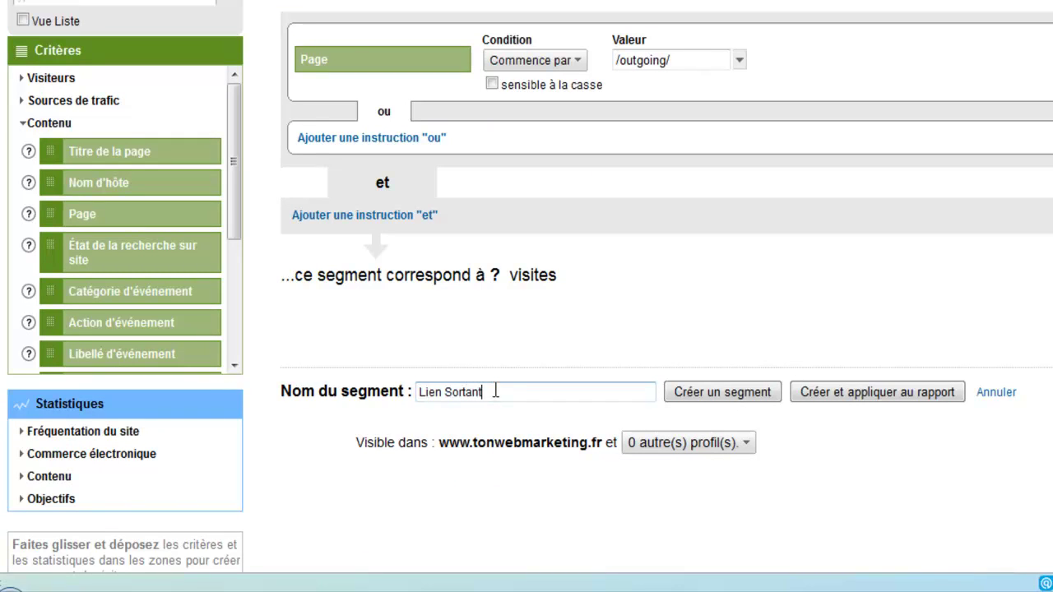
pyautogui.click(698, 397)
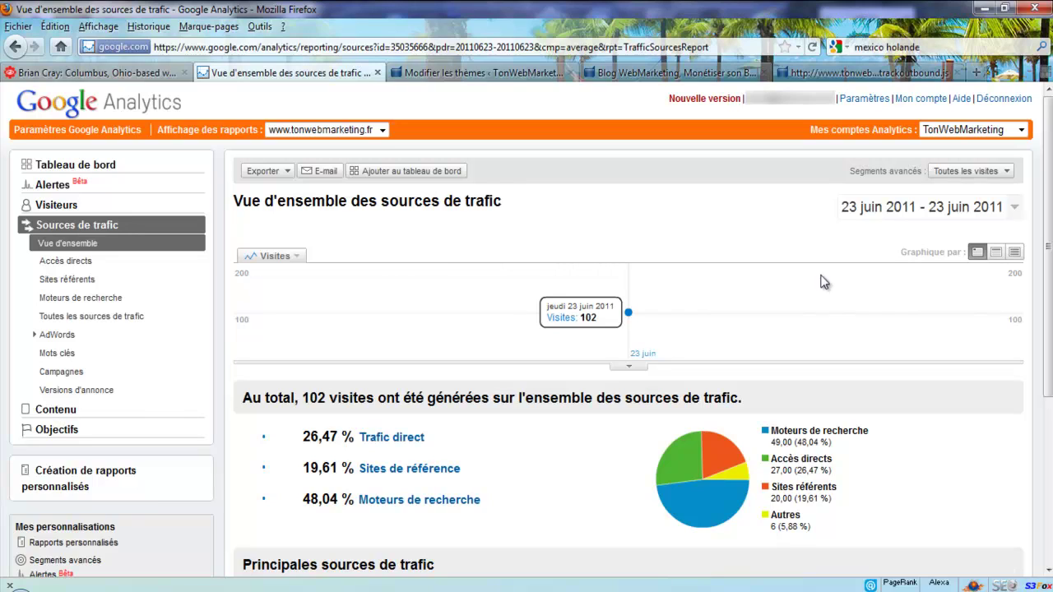
# Step: Start another advanced segment using the Page criterion with the condition Ne contient pas
pyautogui.click(1008, 169)
pyautogui.click(364, 288)
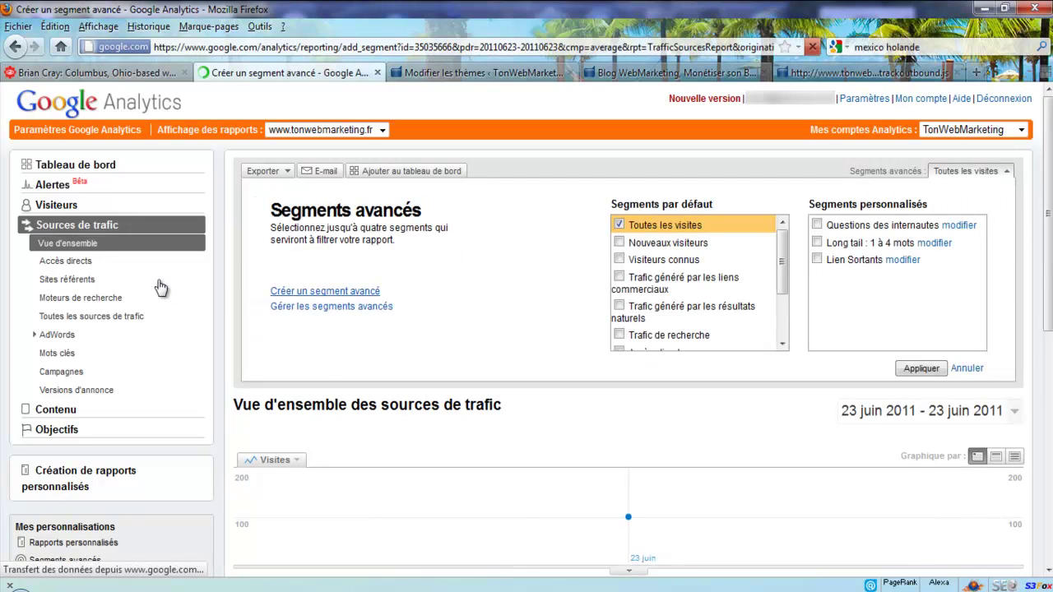
pyautogui.click(51, 300)
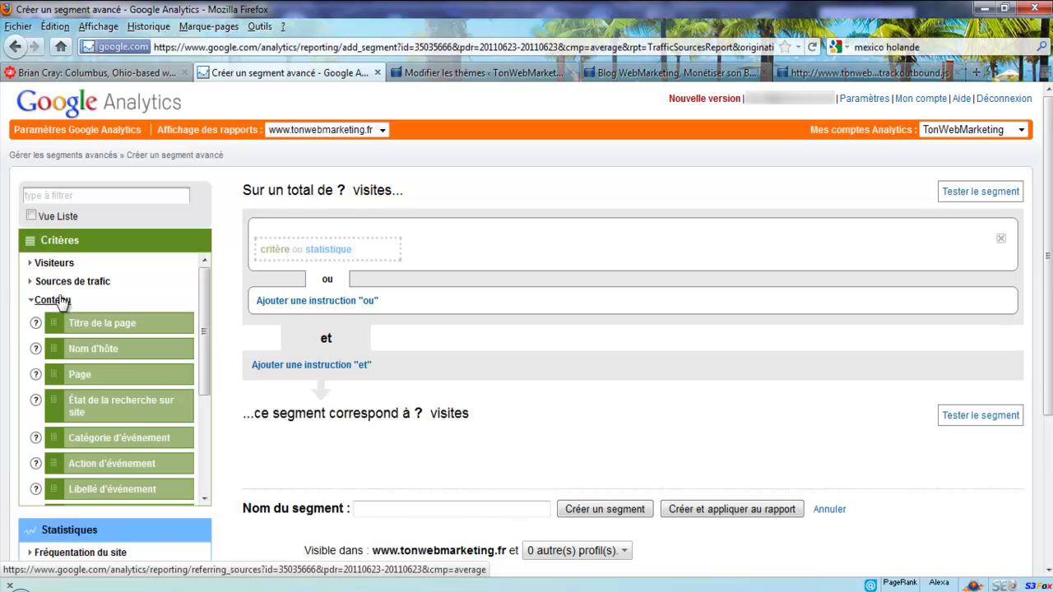
pyautogui.moveTo(123, 374); pyautogui.dragTo(322, 248)
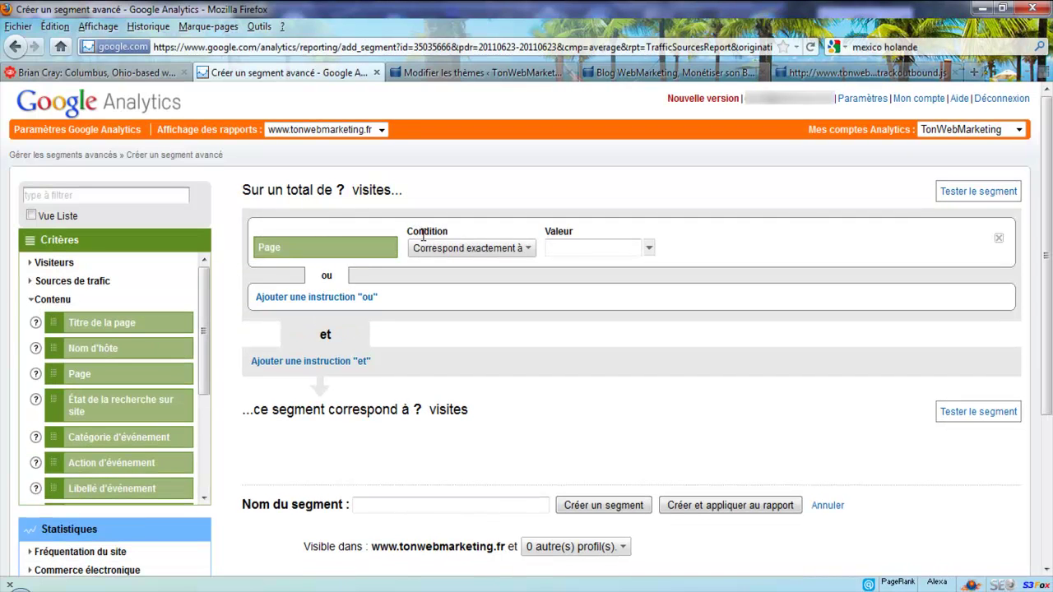
pyautogui.click(470, 248)
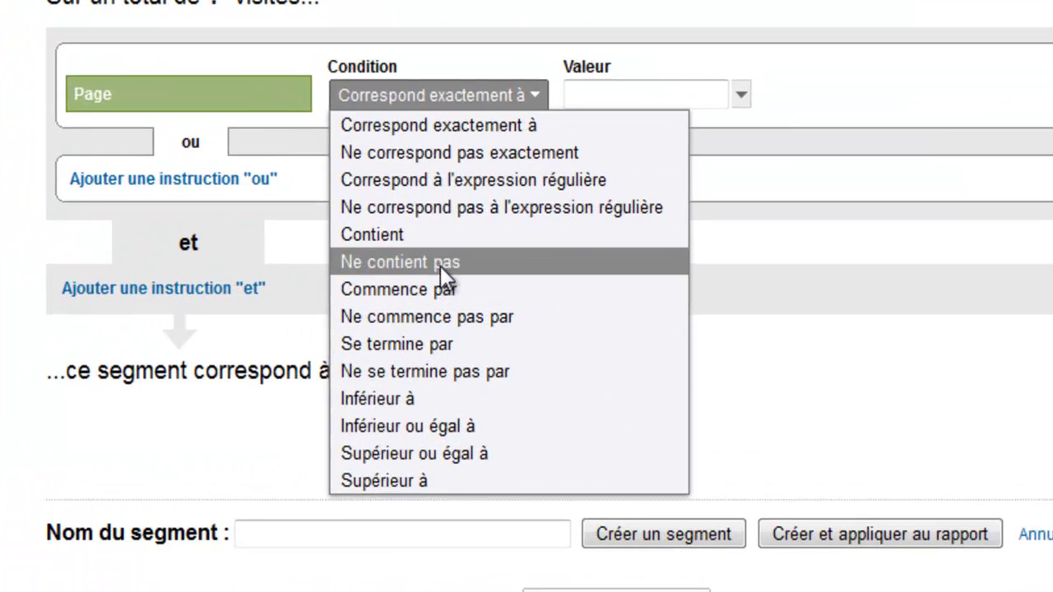
pyautogui.click(460, 345)
# Step: Set the Page value to /outgoing/ and create the segment under the name Statistiques Sans Liens Sortants
pyautogui.click(559, 226)
pyautogui.hotkey('ctrl', 'v')
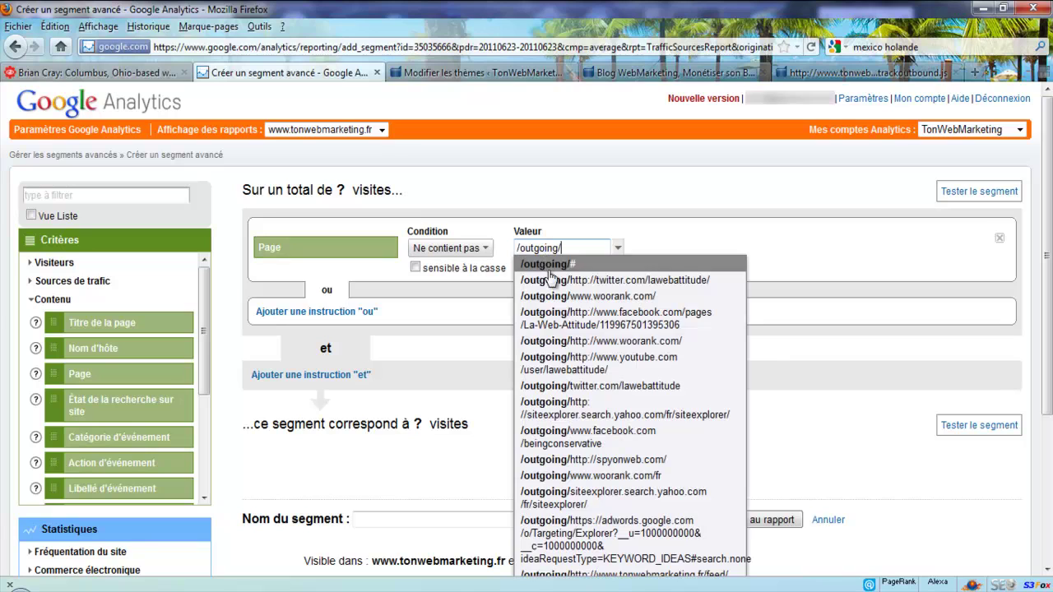
pyautogui.click(805, 338)
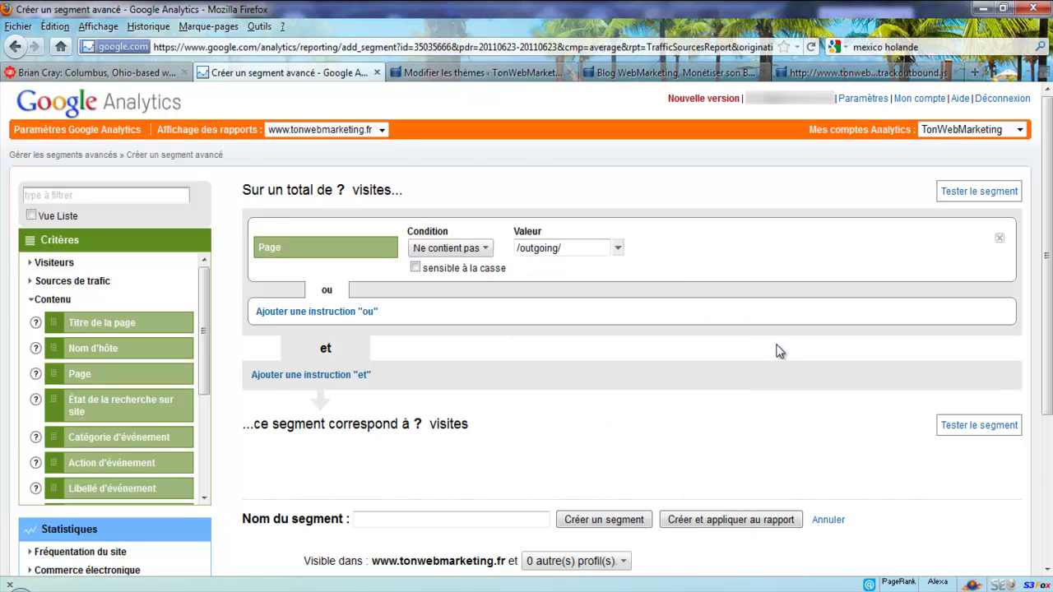
pyautogui.scroll(-2, 779, 352)
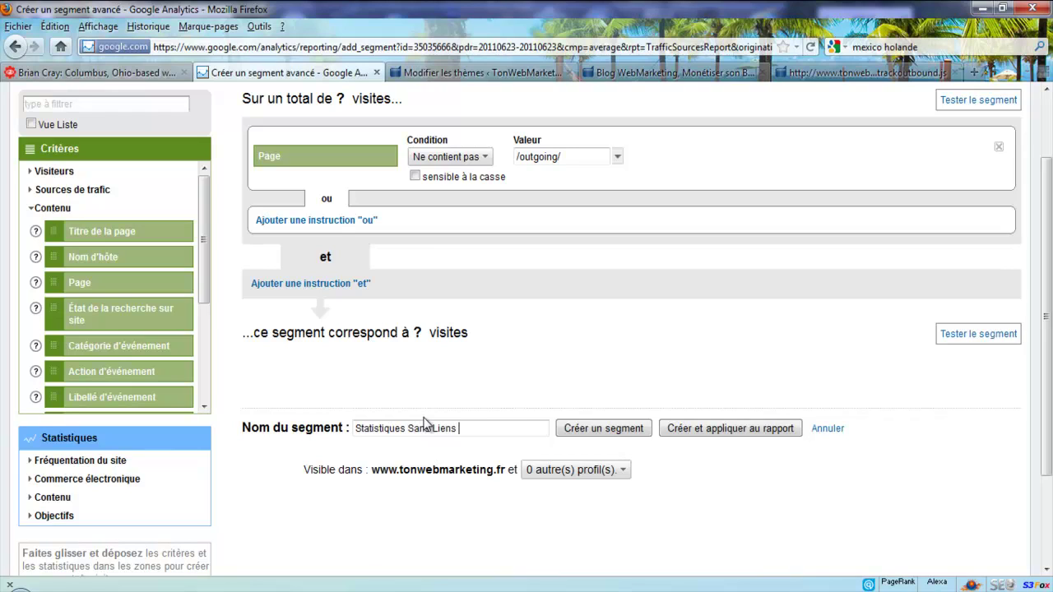
pyautogui.click(584, 431)
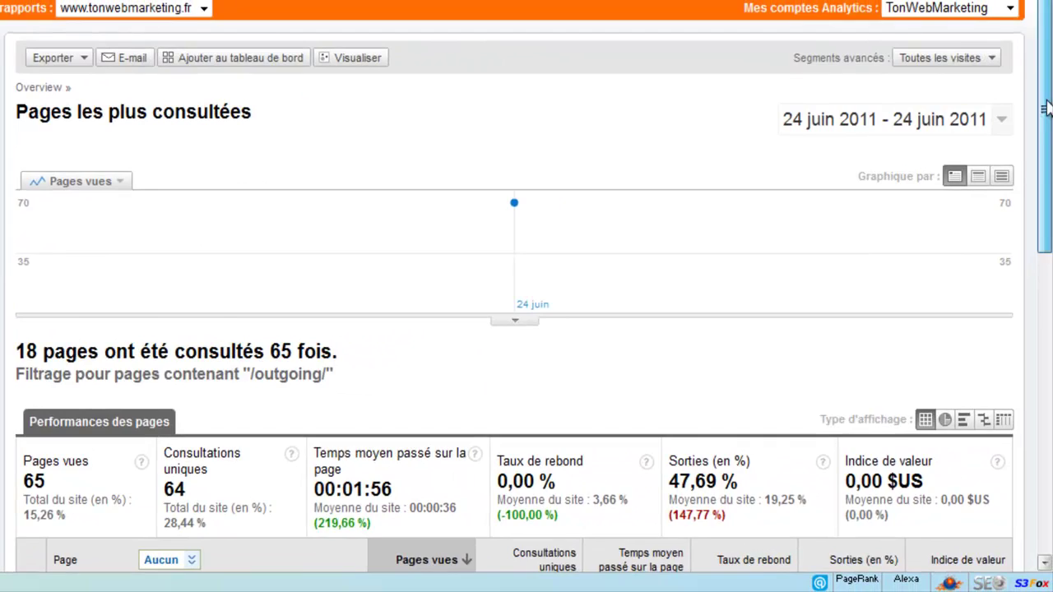
# Step: Filter the Pages les plus consultées report on pages containing /outgoing/ and examine the outbound link figures
pyautogui.moveTo(1044, 49); pyautogui.dragTo(1046, 403)
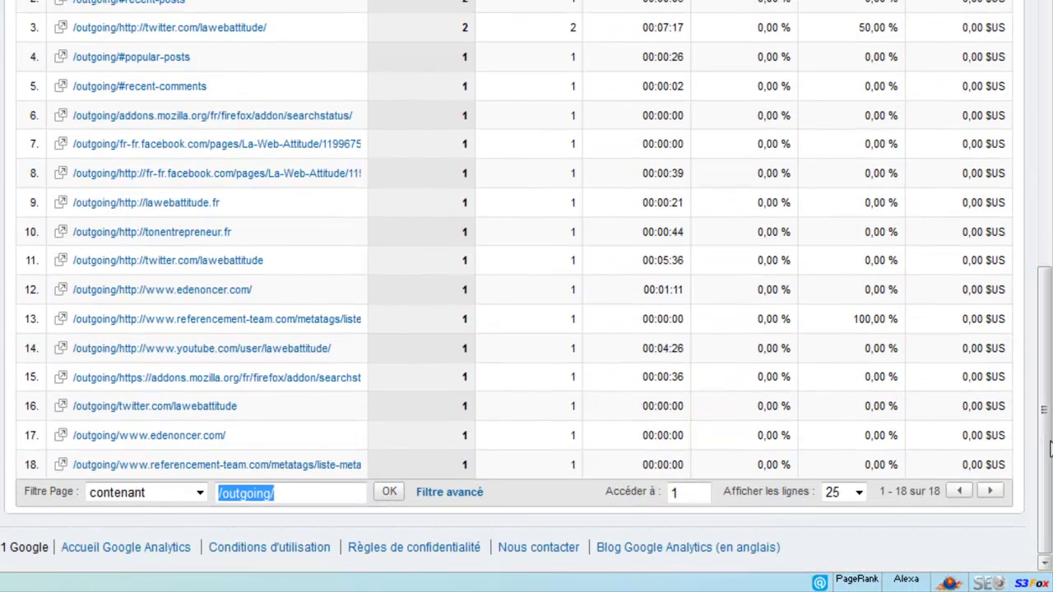
pyautogui.click(281, 495)
pyautogui.moveTo(313, 495); pyautogui.dragTo(203, 500)
pyautogui.click(393, 499)
pyautogui.moveTo(308, 496); pyautogui.dragTo(197, 493)
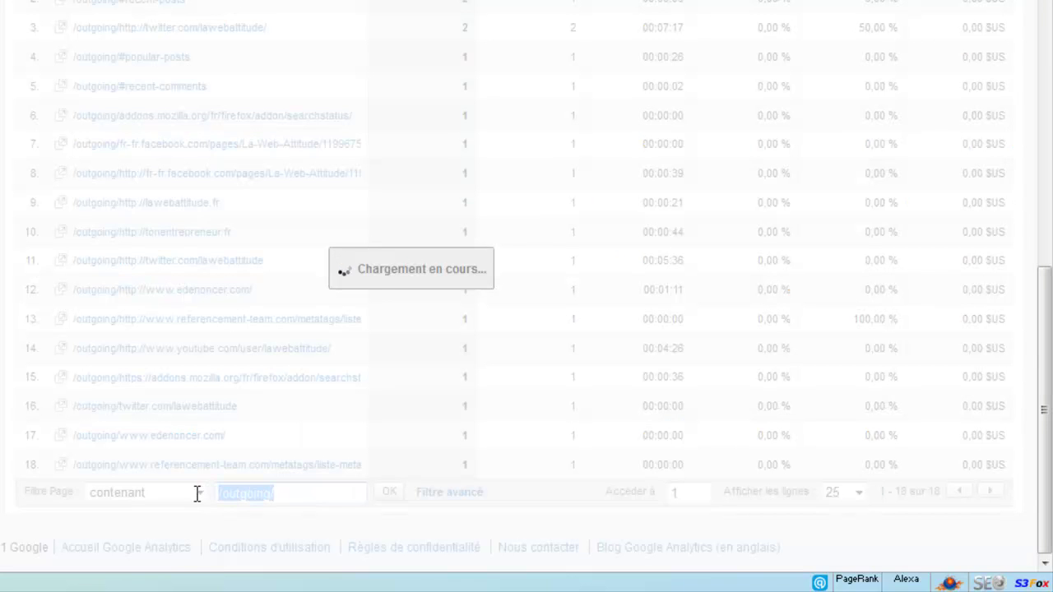
pyautogui.click(274, 499)
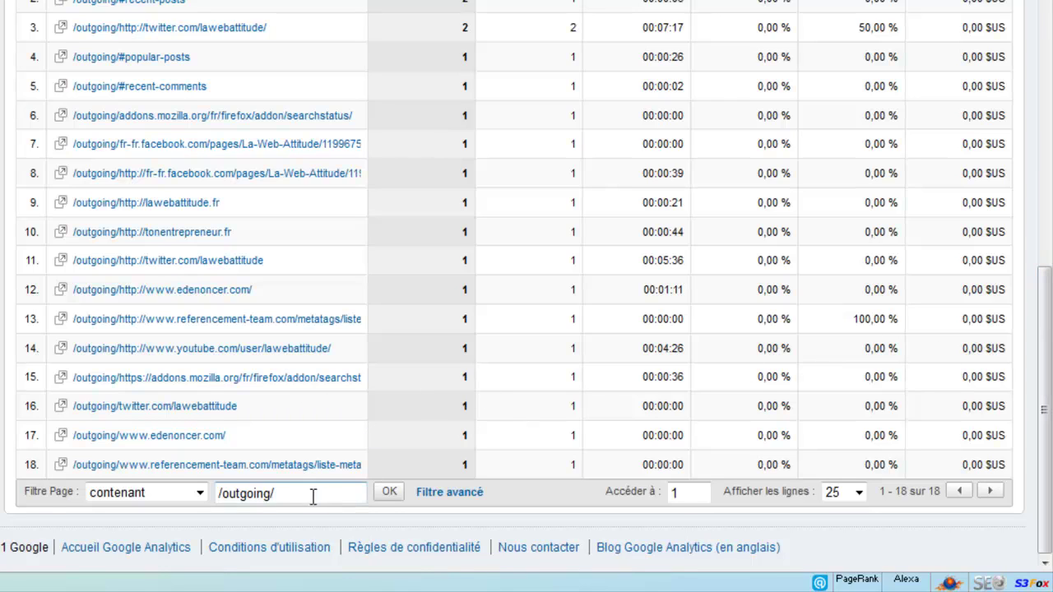
pyautogui.moveTo(313, 496); pyautogui.dragTo(209, 491)
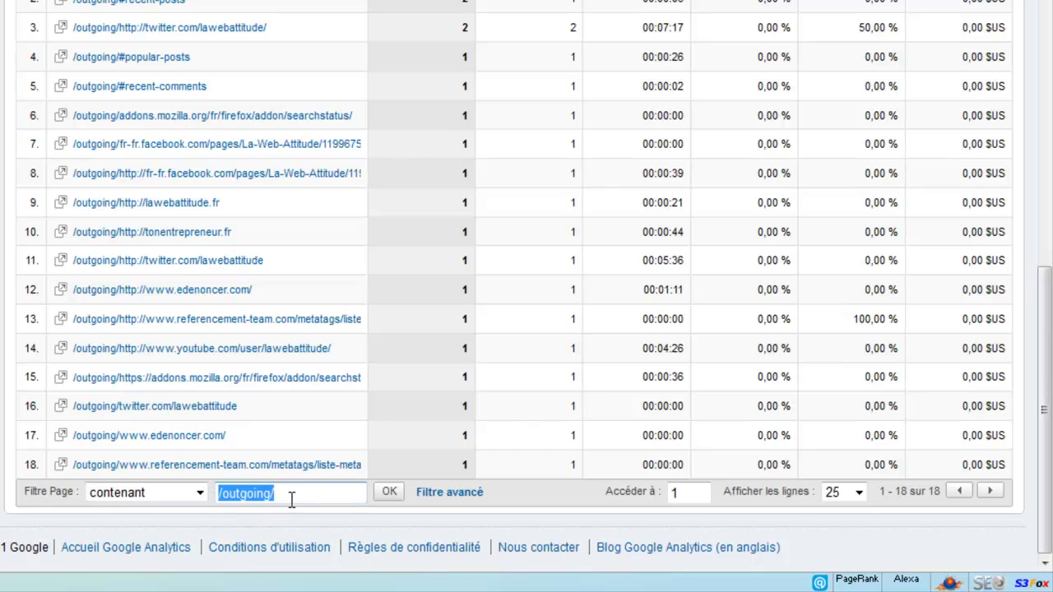
pyautogui.moveTo(1044, 395); pyautogui.dragTo(1035, 72)
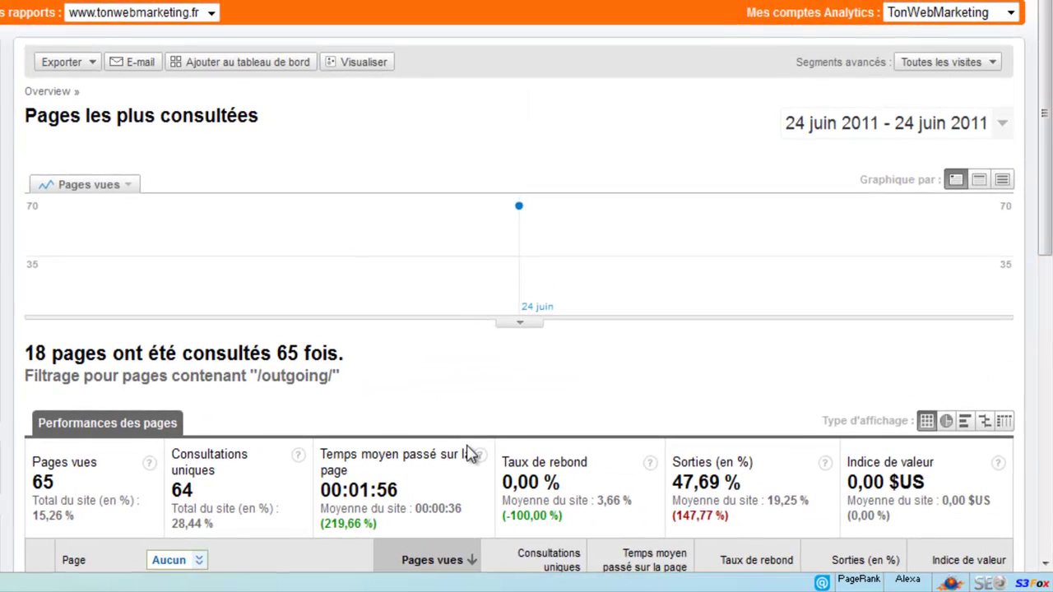
pyautogui.scroll(-1, 494, 370)
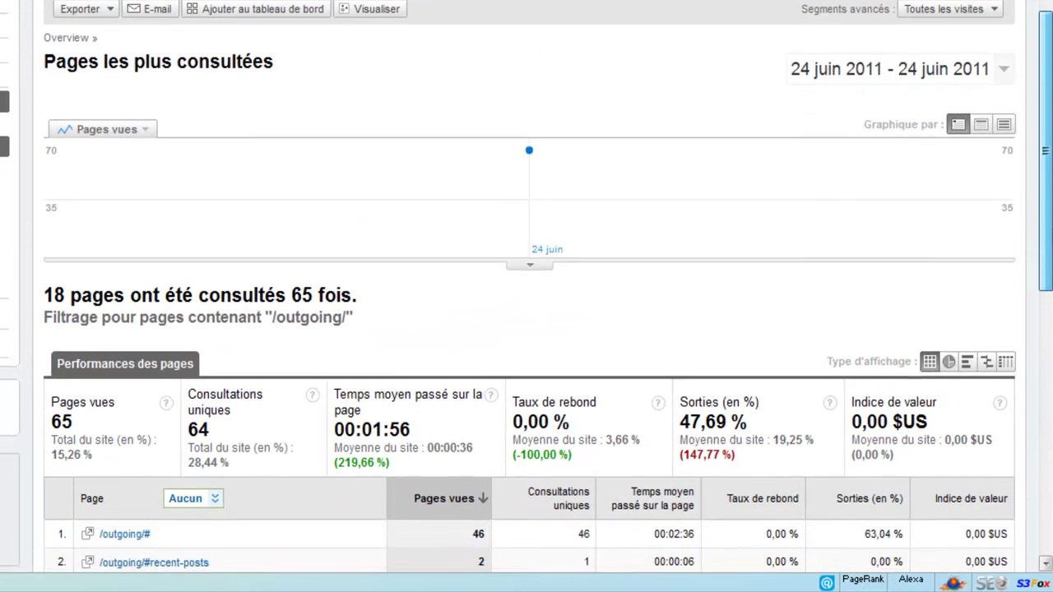
pyautogui.scroll(1, 526, 296)
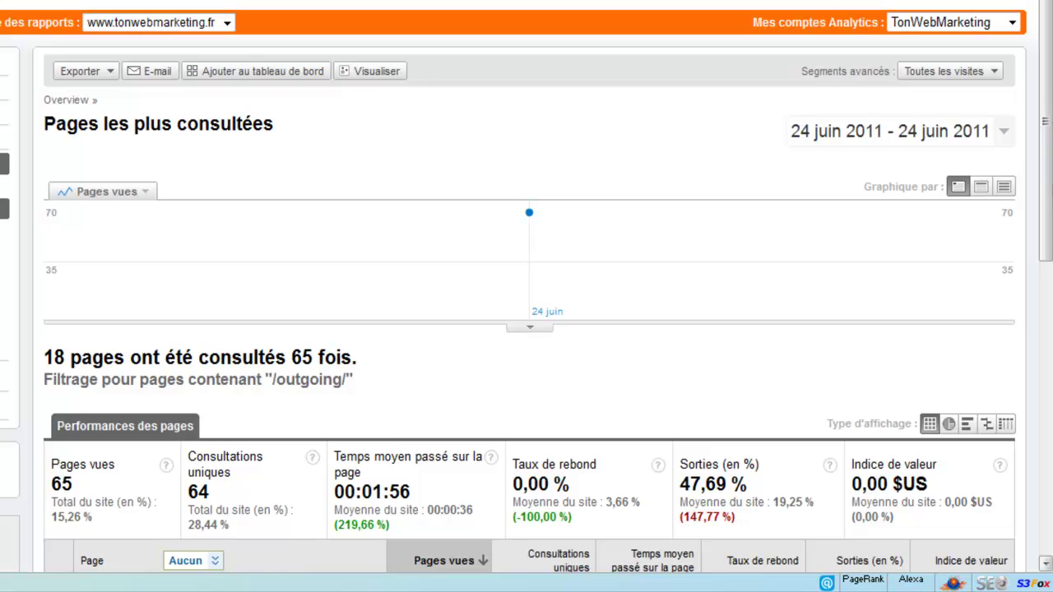
pyautogui.moveTo(1048, 140); pyautogui.dragTo(1044, 111)
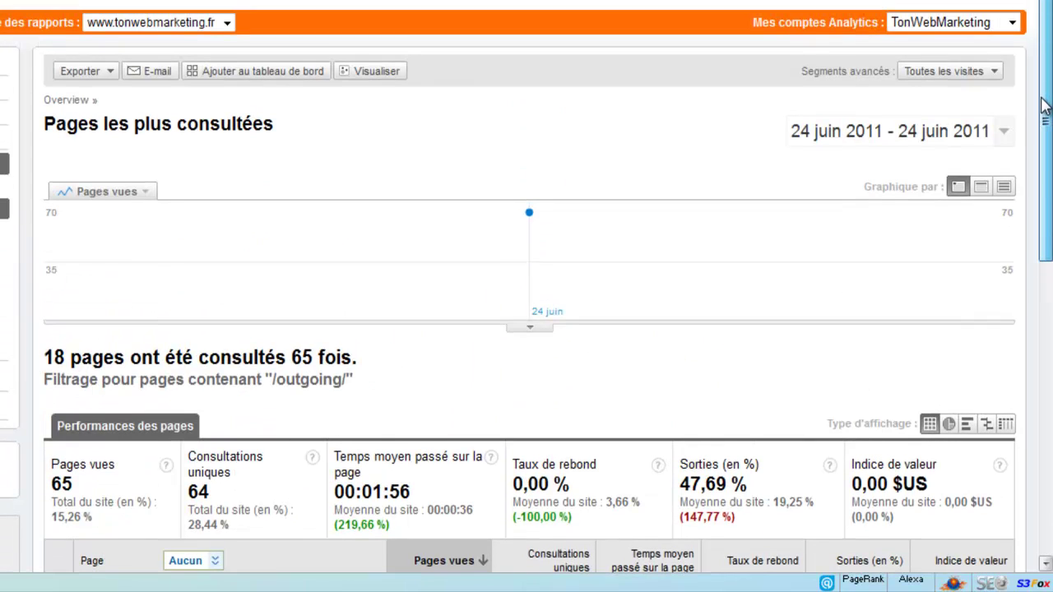
# Step: Apply only the Lien Sortants segment to the dashboard in place of Toutes les visites and review its traffic figures
pyautogui.moveTo(442, 246)
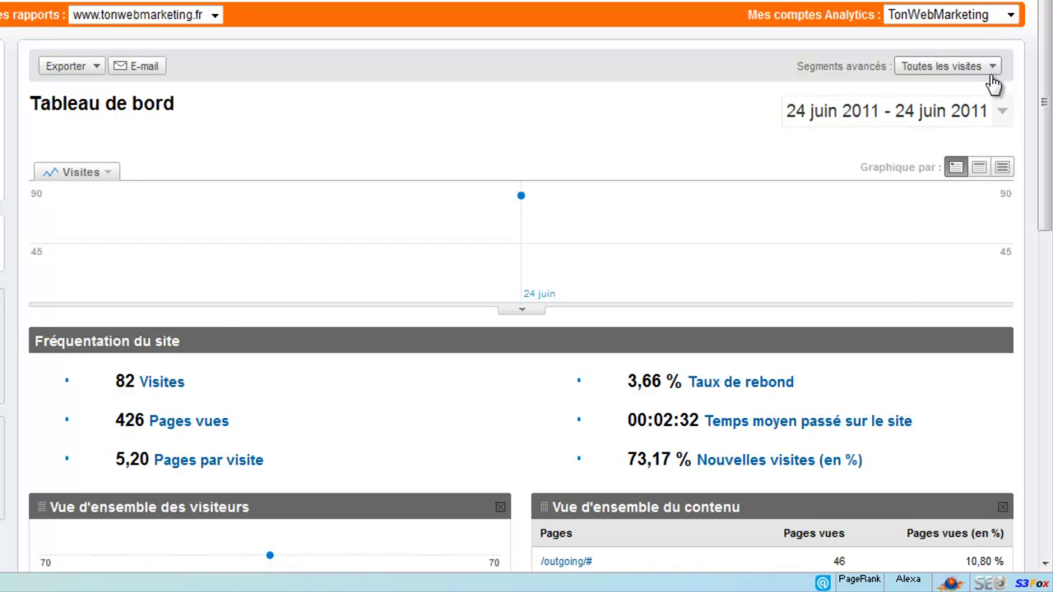
pyautogui.click(989, 69)
pyautogui.click(504, 129)
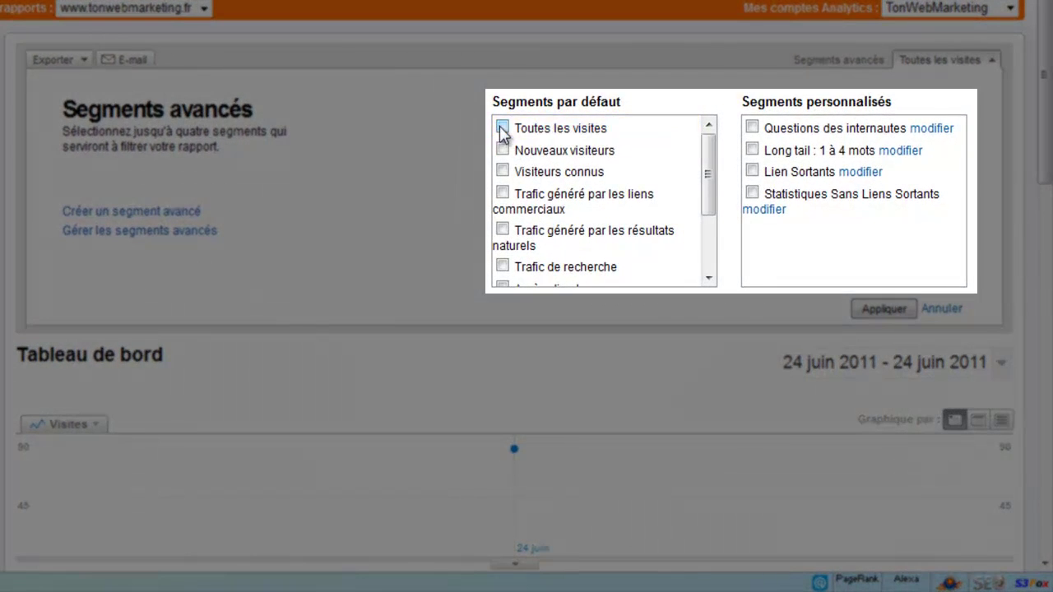
pyautogui.click(752, 171)
pyautogui.click(878, 307)
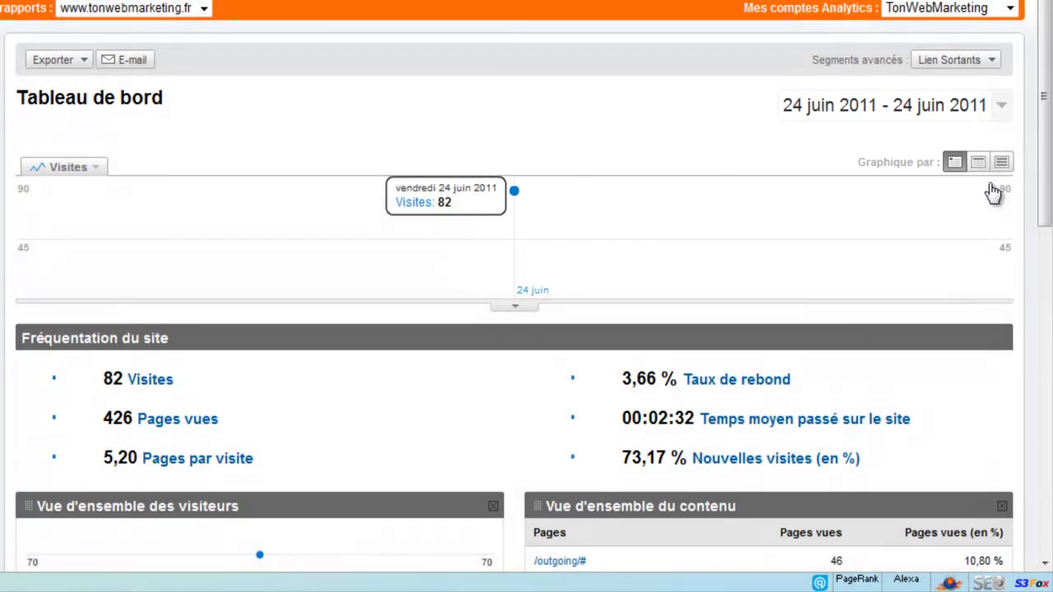
pyautogui.scroll(-2, 421, 421)
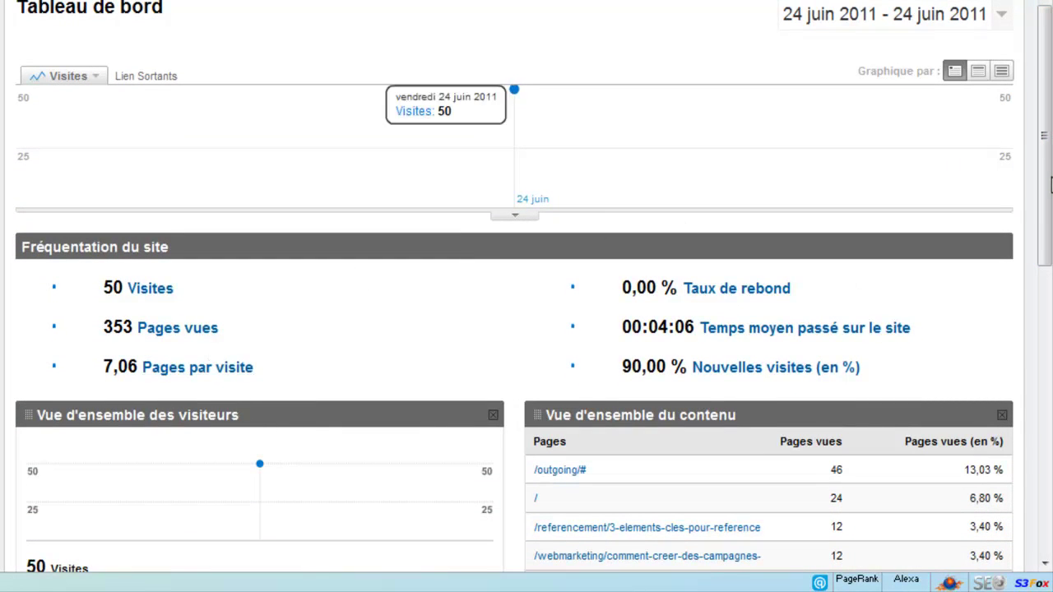
pyautogui.scroll(2, 1047, 175)
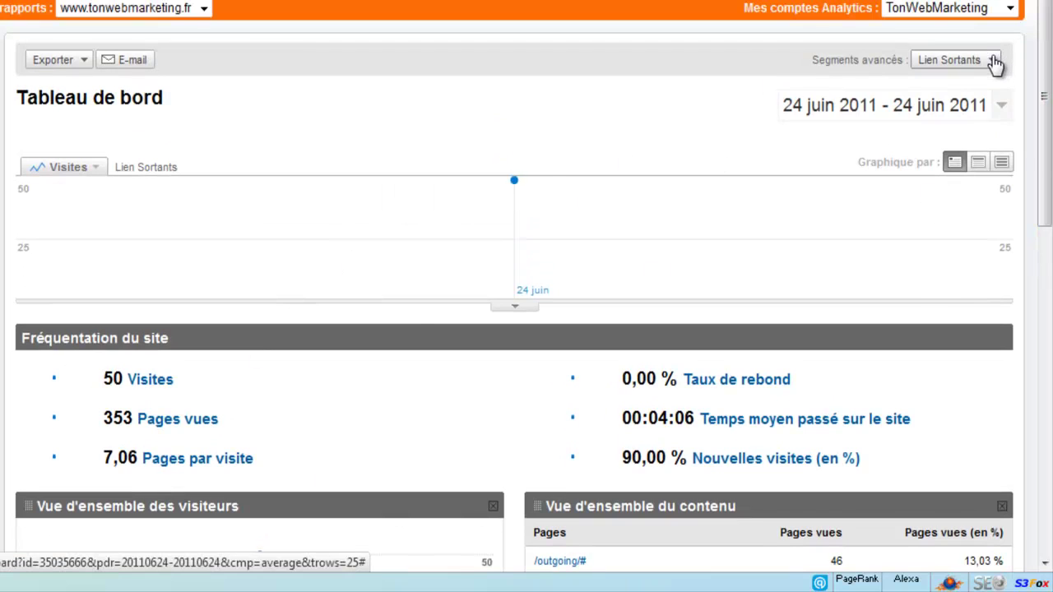
# Step: Replace the dashboard's Lien Sortants segment with Statistiques Sans Liens Sortants and review the resulting statistics
pyautogui.click(993, 63)
pyautogui.click(752, 171)
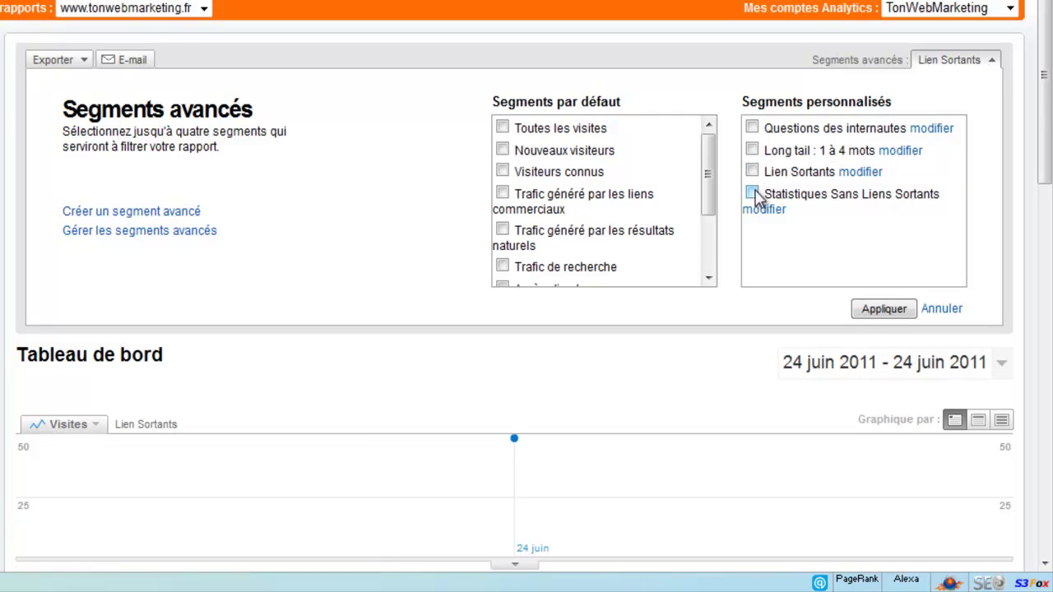
pyautogui.click(752, 194)
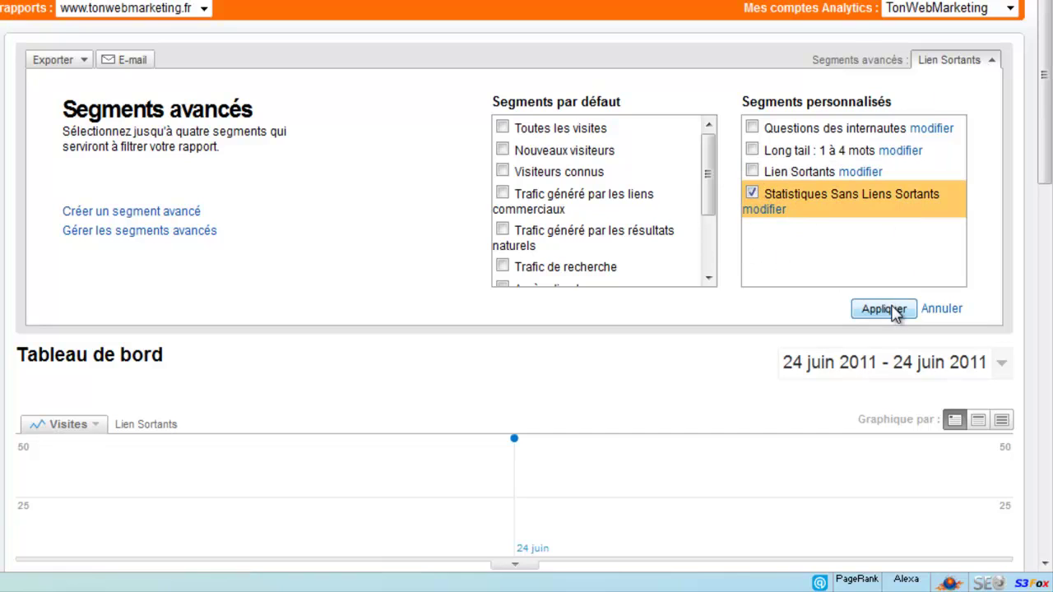
pyautogui.click(883, 309)
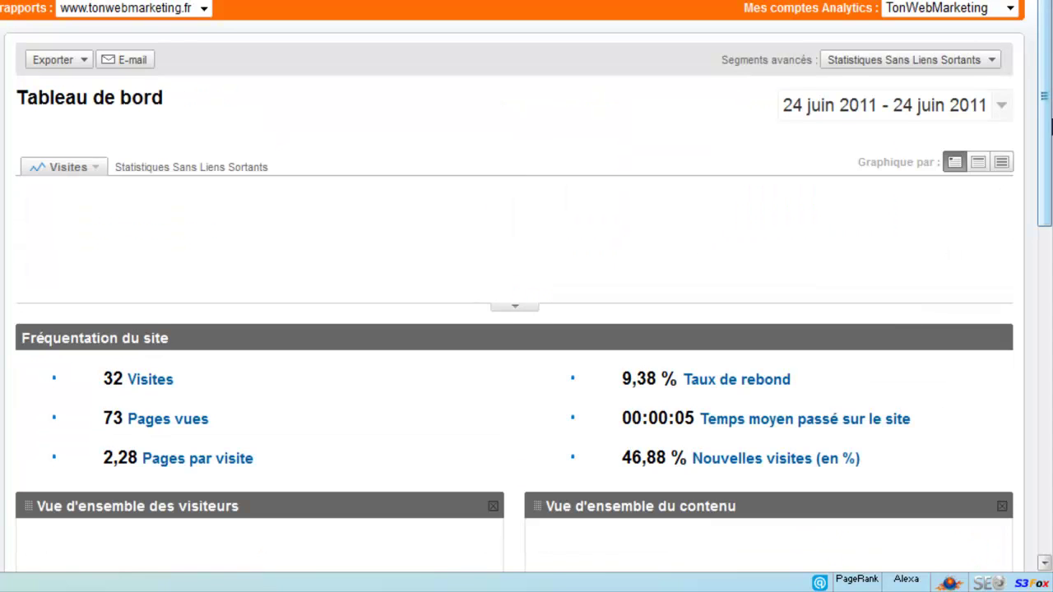
pyautogui.moveTo(1050, 150); pyautogui.dragTo(1050, 168)
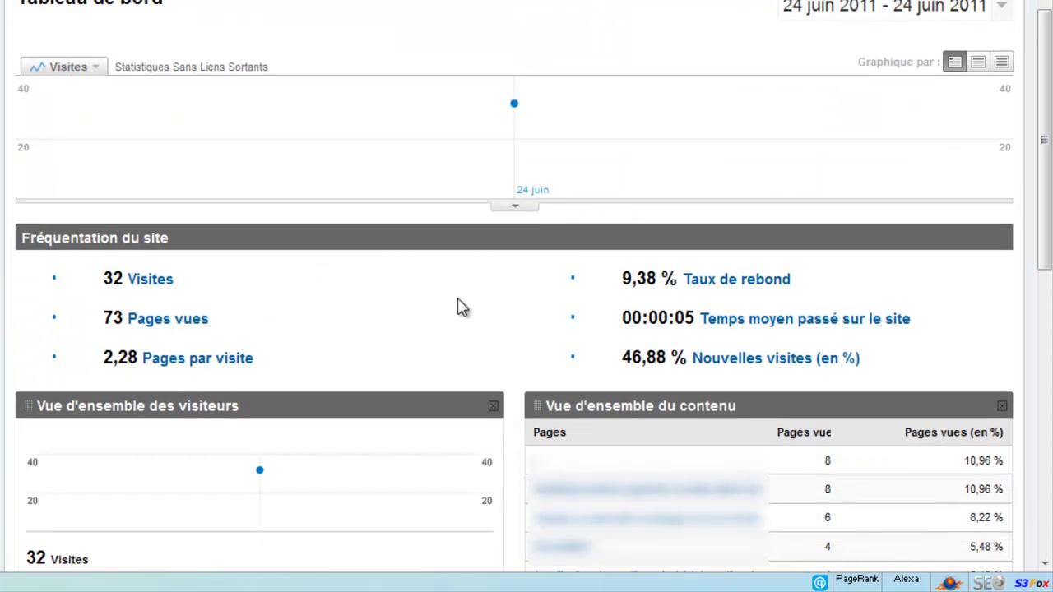
pyautogui.moveTo(1046, 140); pyautogui.dragTo(1045, 239)
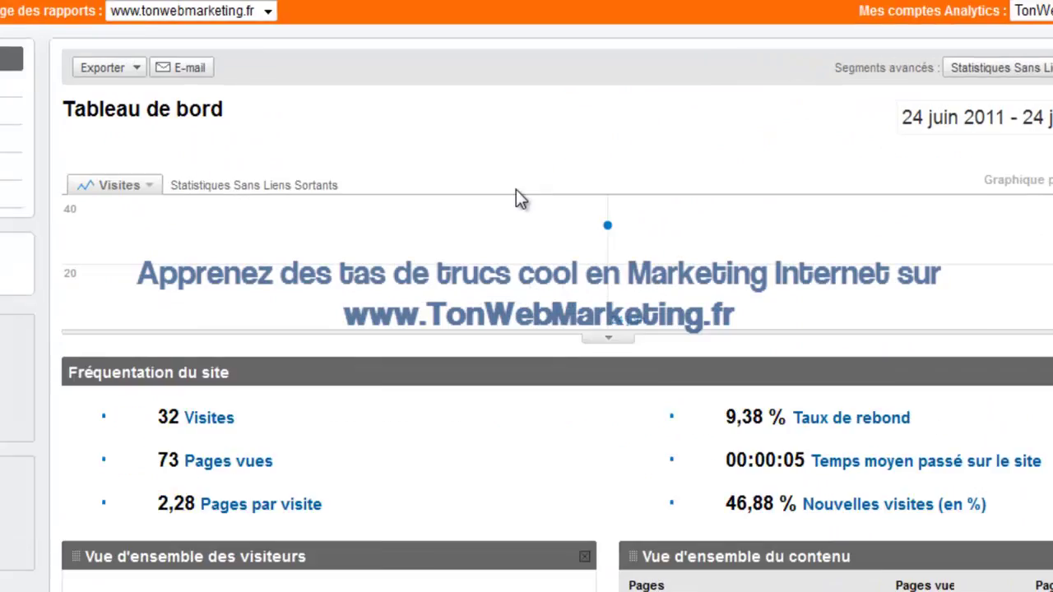